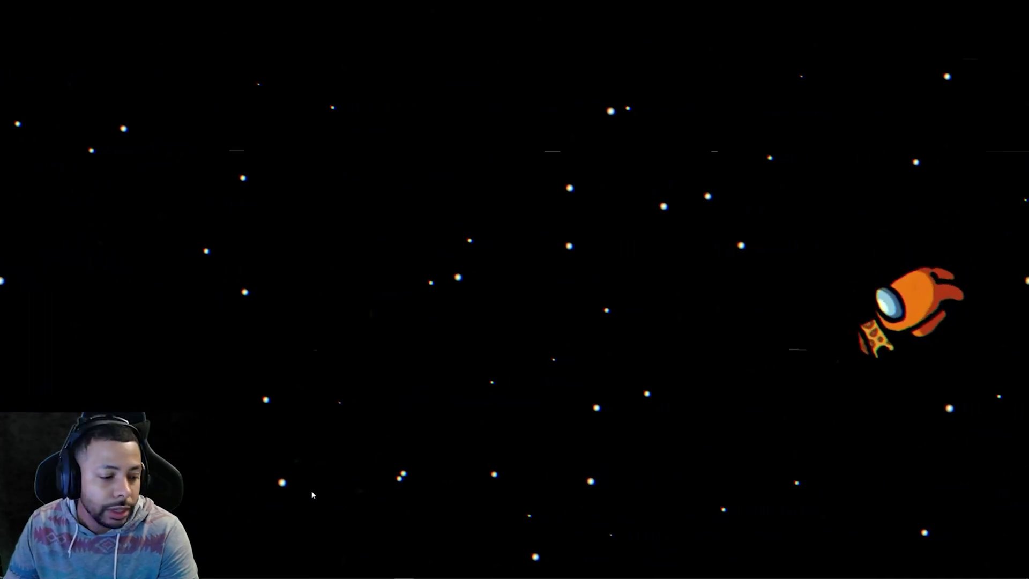
Step: Switch to Adobe Premiere Pro, place the second Among us eject sound effect clip on the empty timeline, and play it
left_click(346, 570)
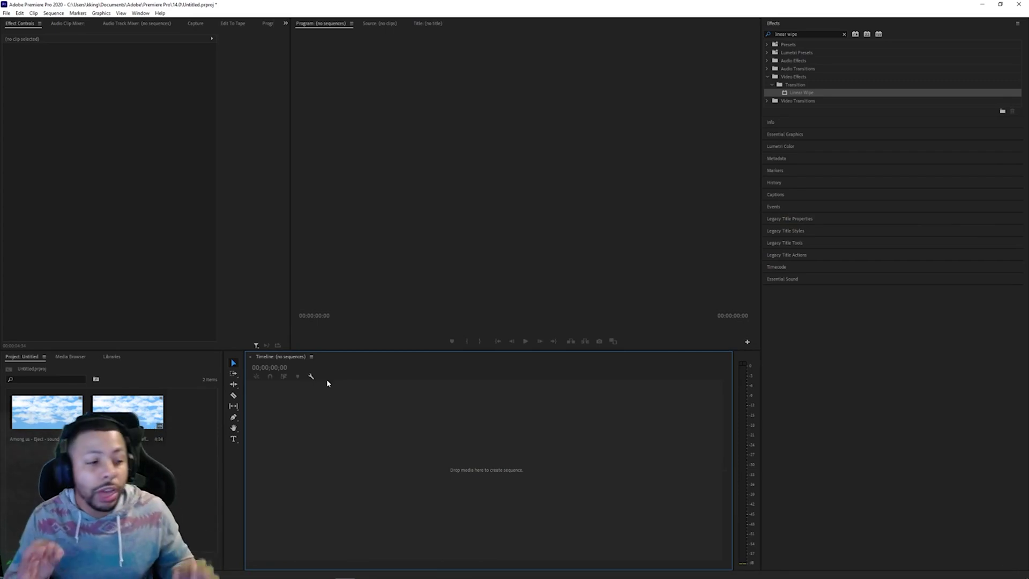
left_click_drag(128, 412, 348, 431)
left_click(525, 342)
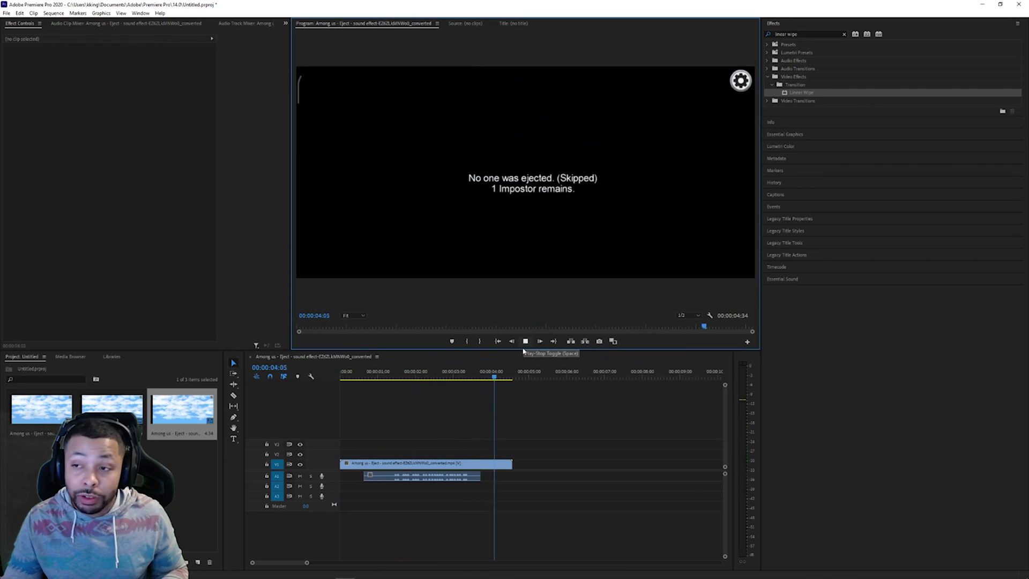
Step: Unlink the sound effect clip and delete its video part, moving the remaining audio to start just after the playhead at 00:00:04:34
left_click(452, 477)
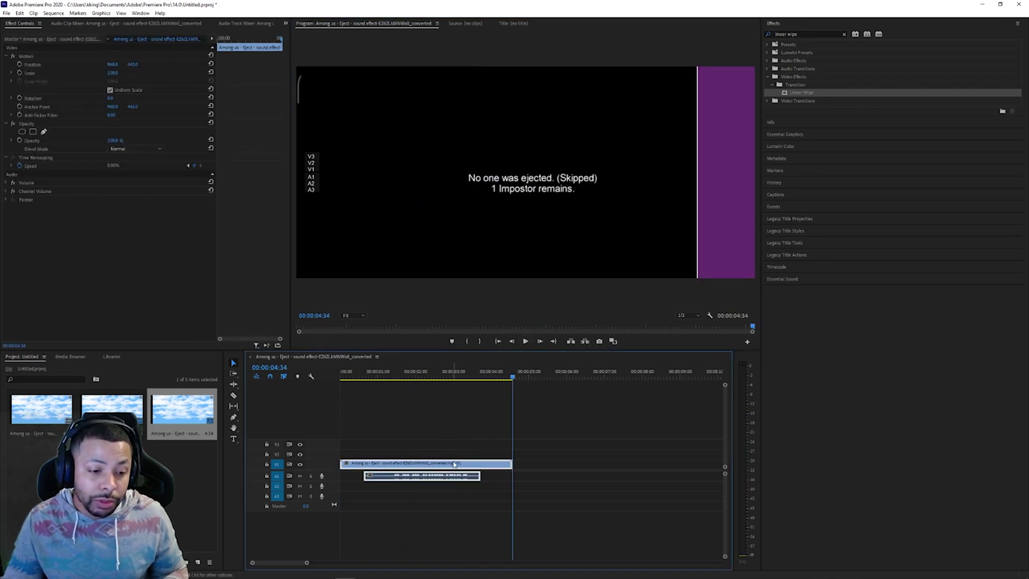
right_click(467, 465)
left_click(499, 180)
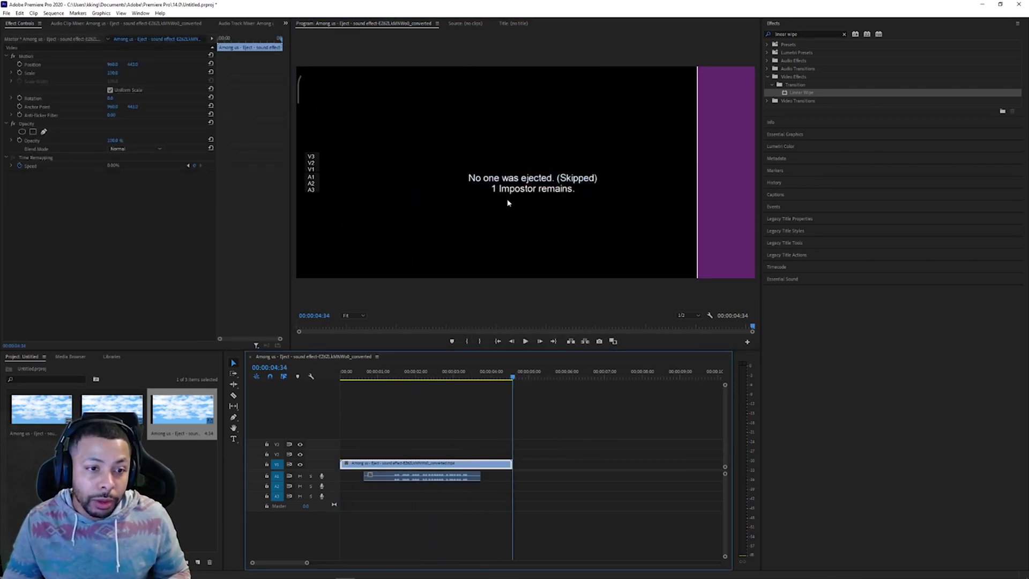
key("Delete")
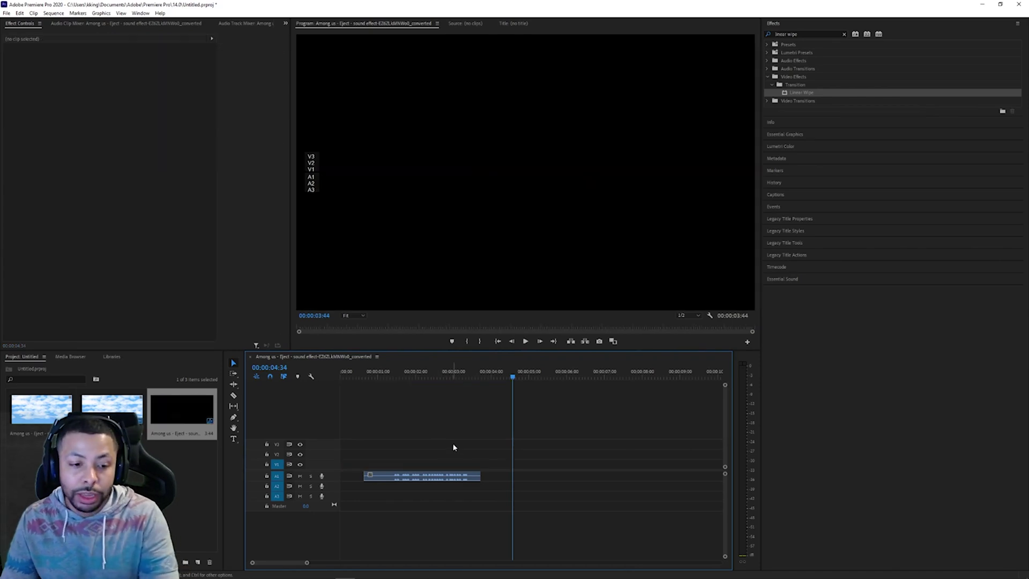
left_click(429, 480)
left_click_drag(425, 481, 585, 478)
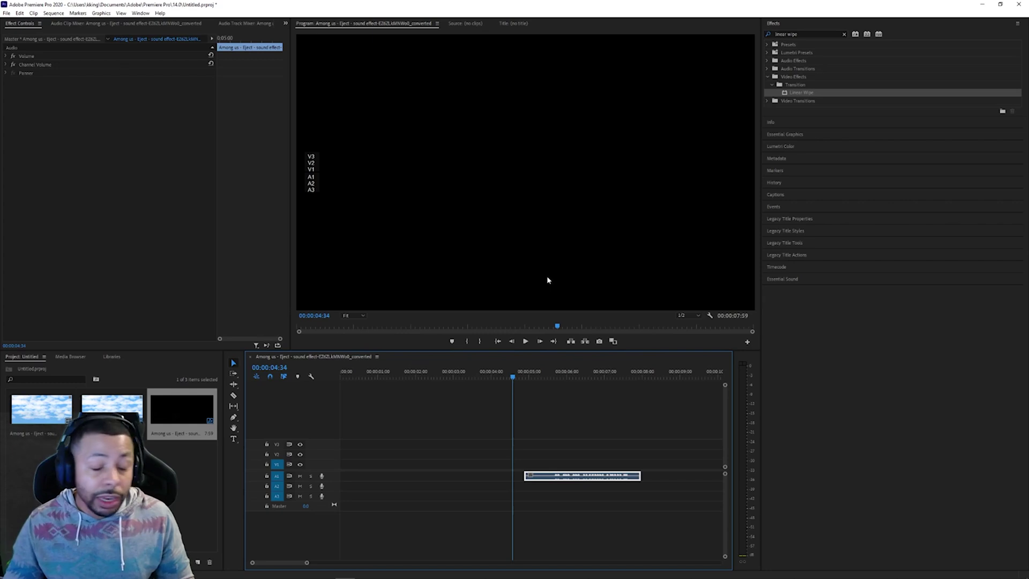
Step: Start a new sequence using the DSLR 1080p24 preset from the Digital SLR 1080p group
left_click(5, 13)
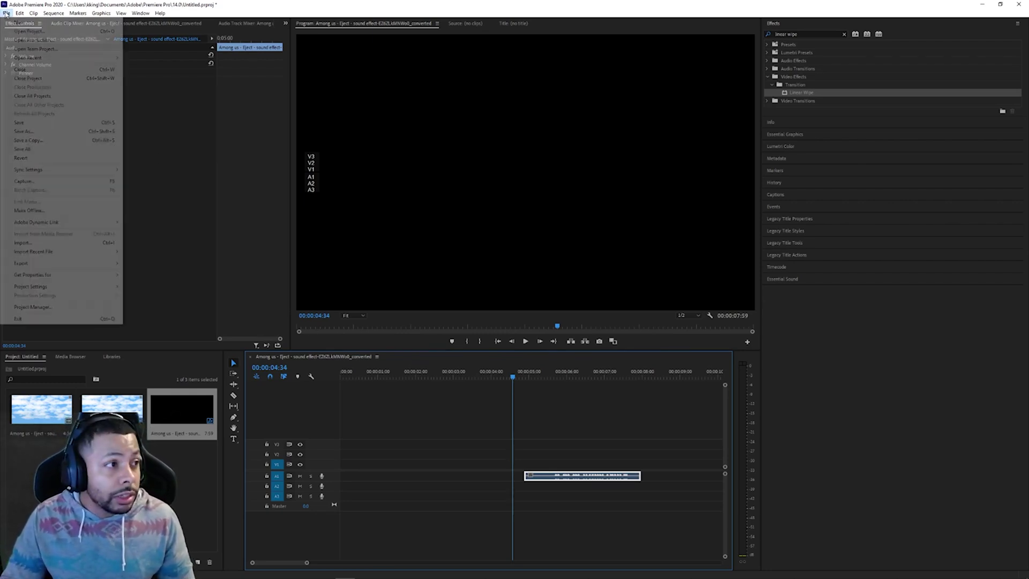
left_click(6, 14)
left_click(6, 13)
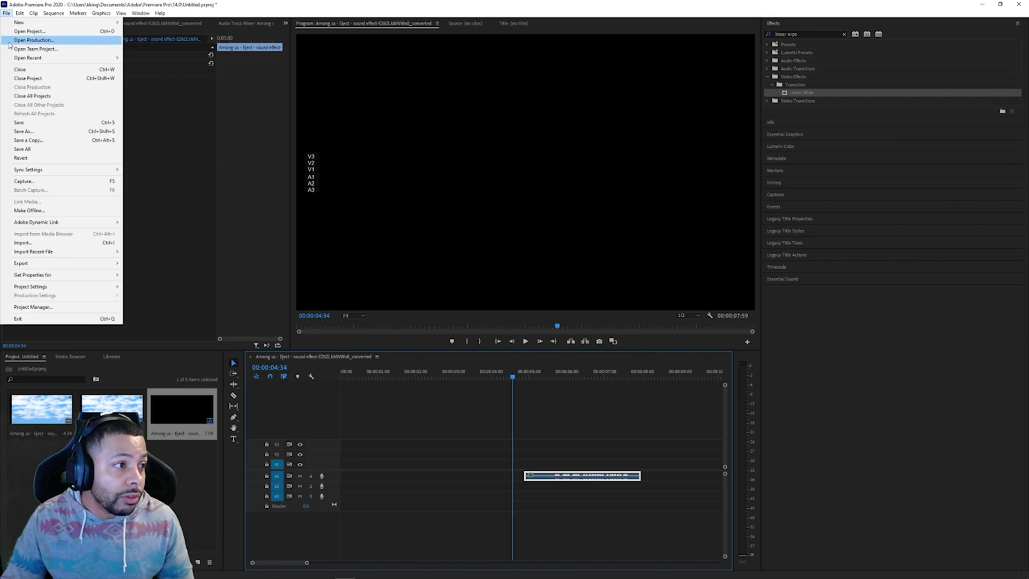
left_click(6, 13)
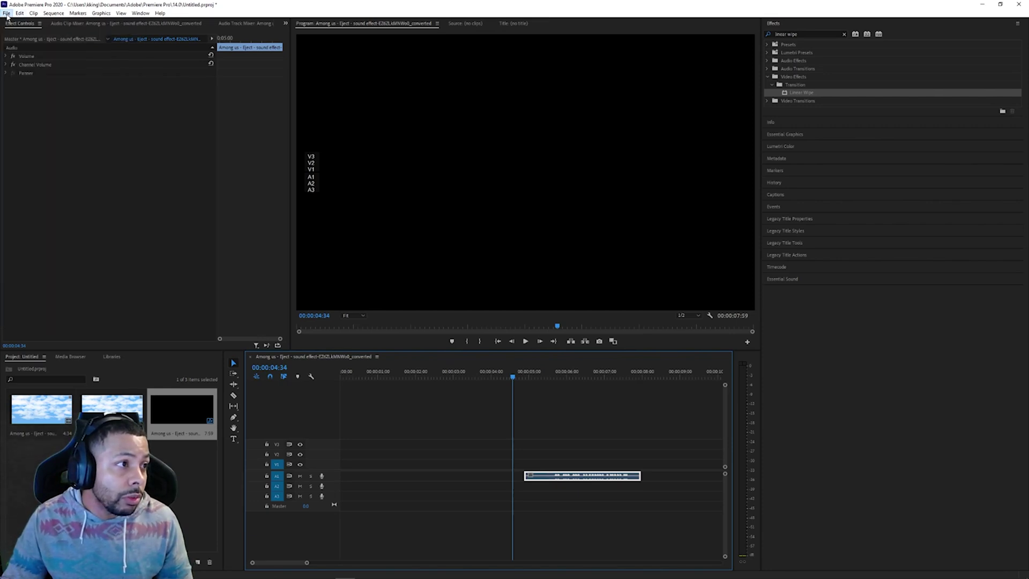
left_click(6, 13)
mouse_move(21, 24)
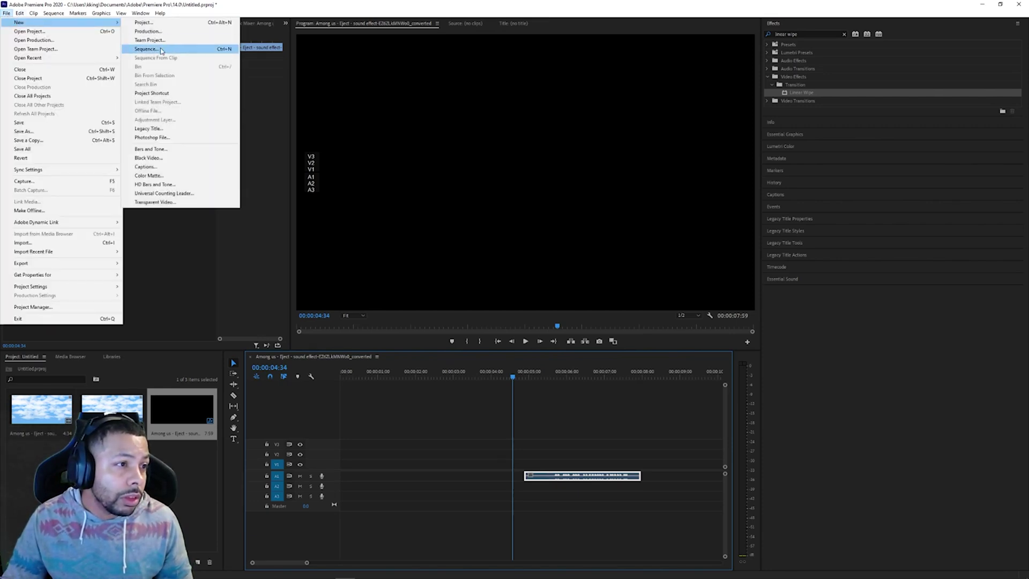
left_click(255, 45)
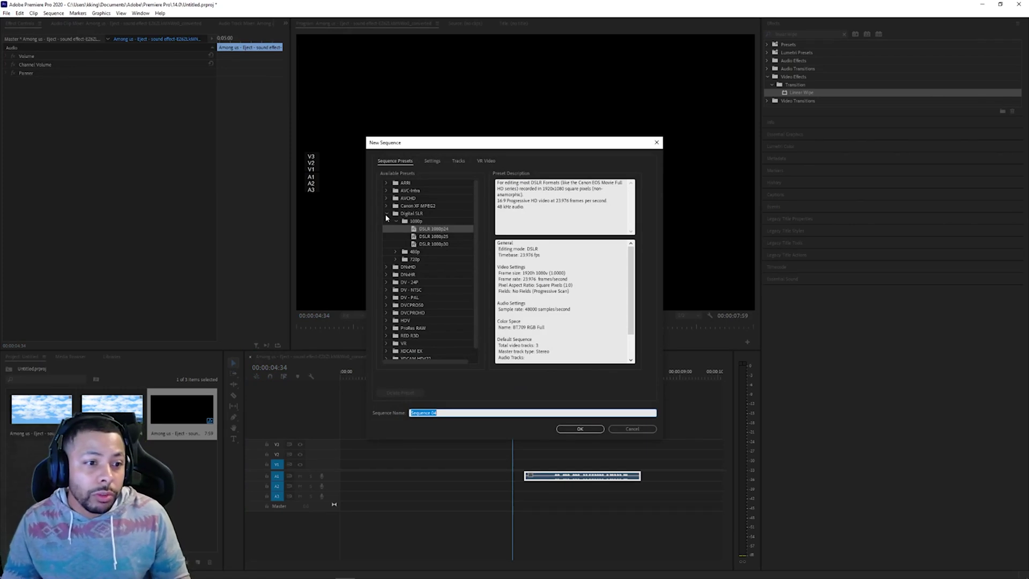
left_click(387, 213)
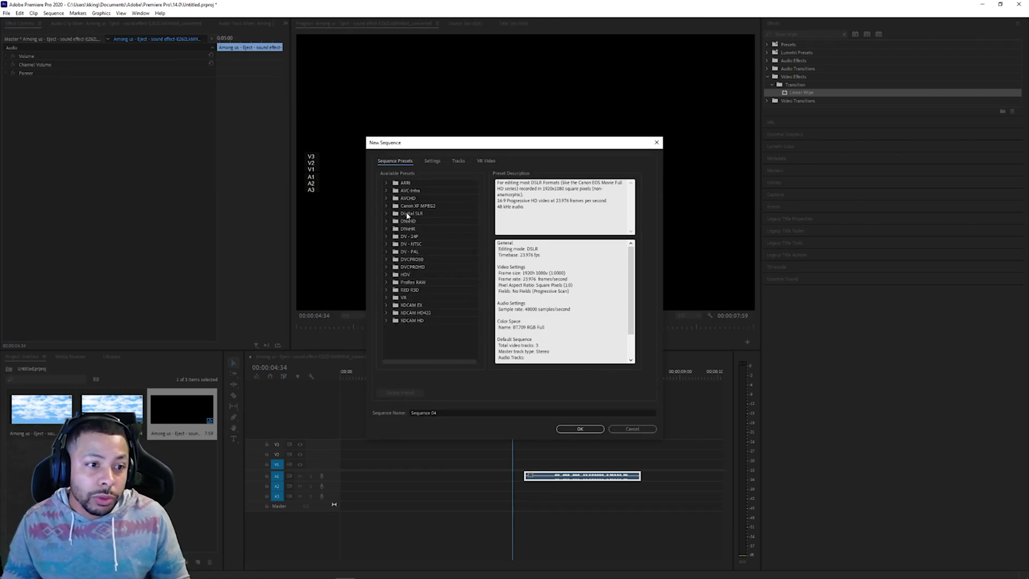
left_click(387, 213)
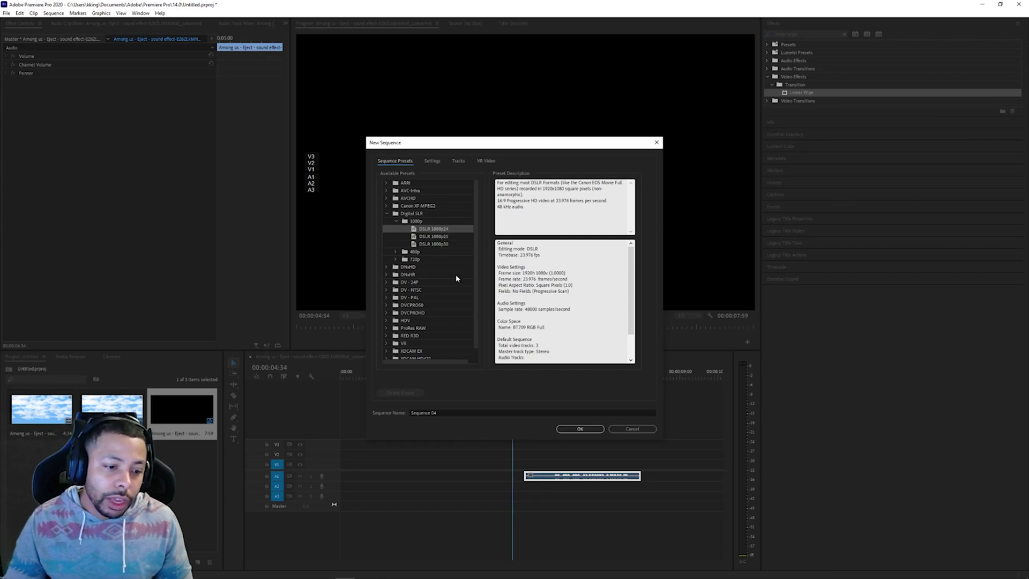
Step: Name the new sequence "Among us eject" and create it
double_click(442, 412)
triple_click(443, 412)
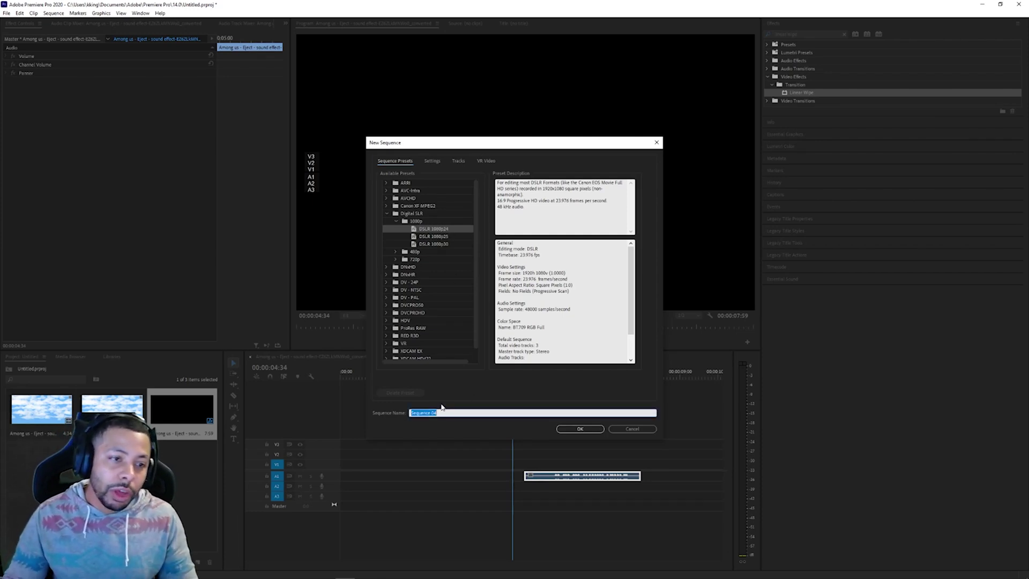
type("Am")
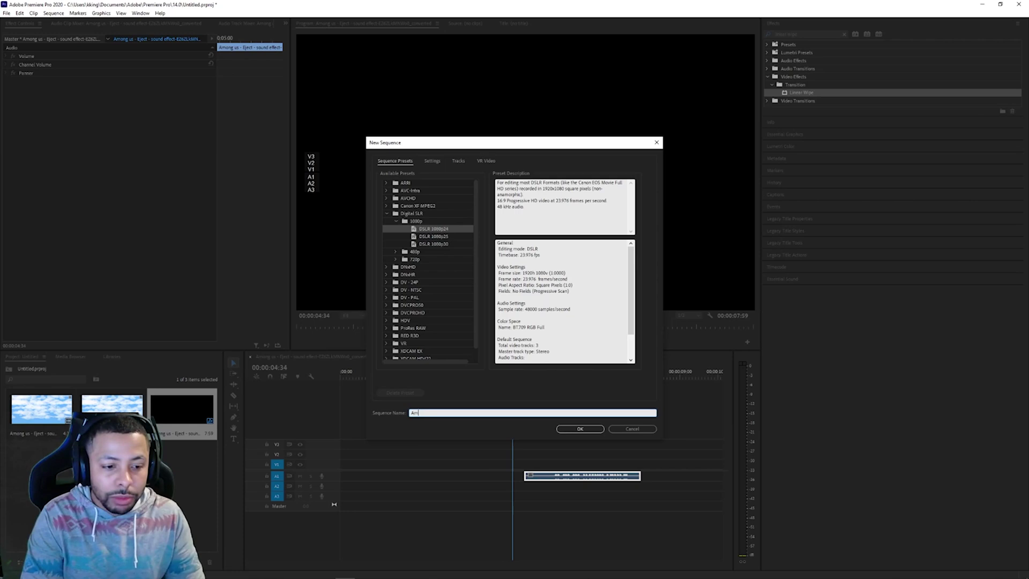
type("ong us eject")
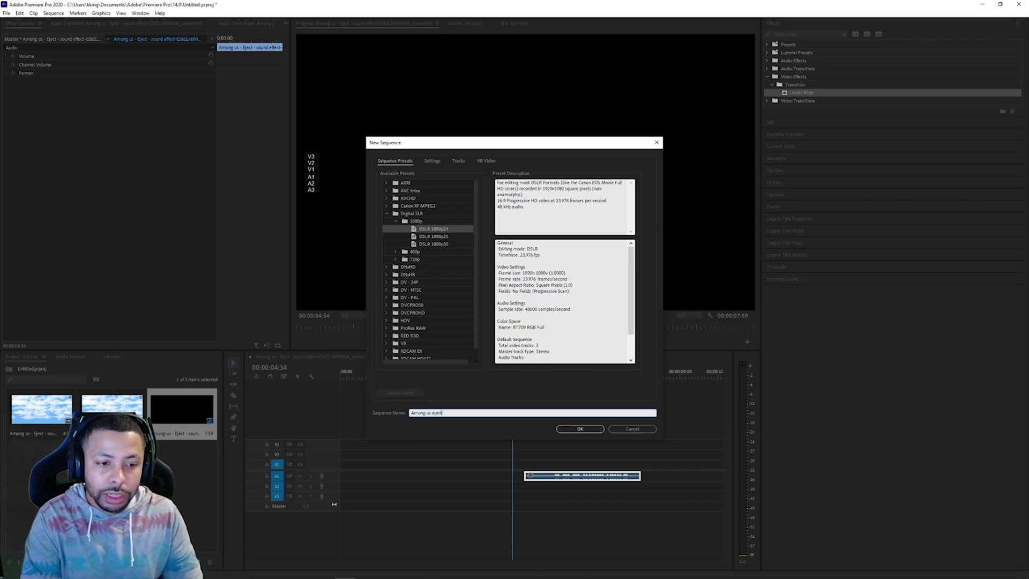
key("Return")
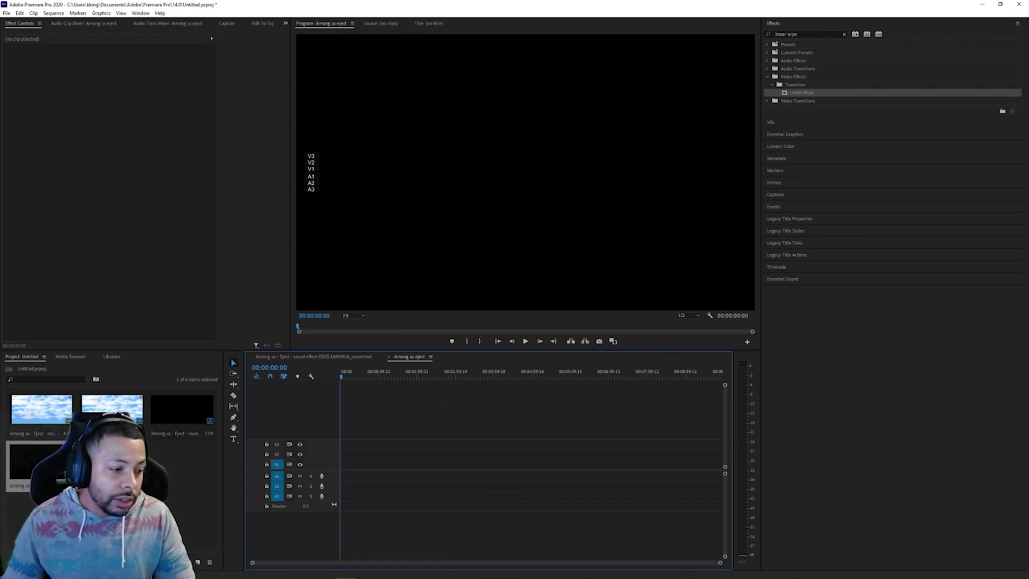
Step: Add a text layer reading "Brown was ejected..." in the program frame with the Type tool
left_click_drag(34, 464, 234, 428)
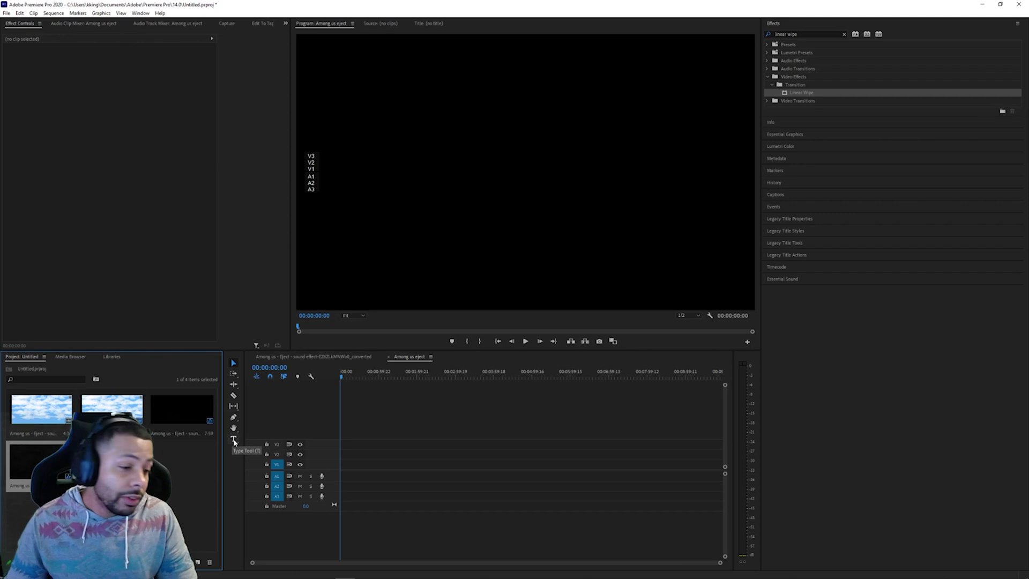
left_click(235, 440)
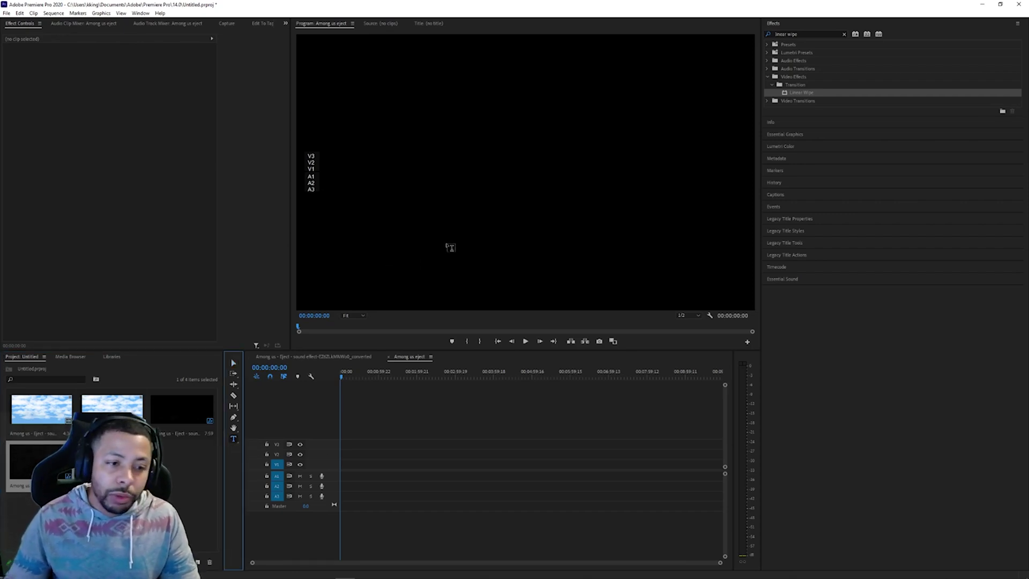
left_click(466, 252)
left_click(465, 252)
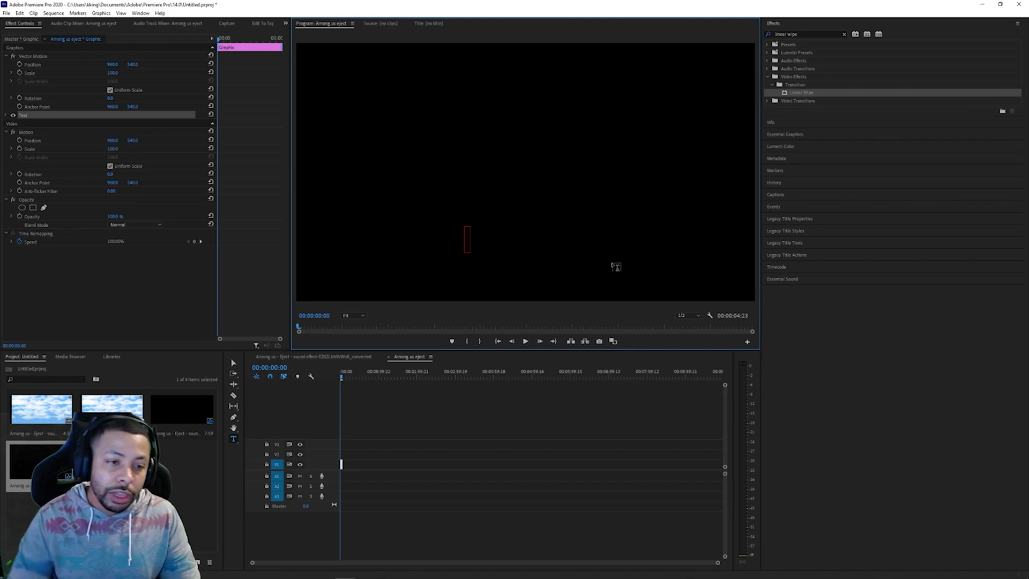
type("Brown")
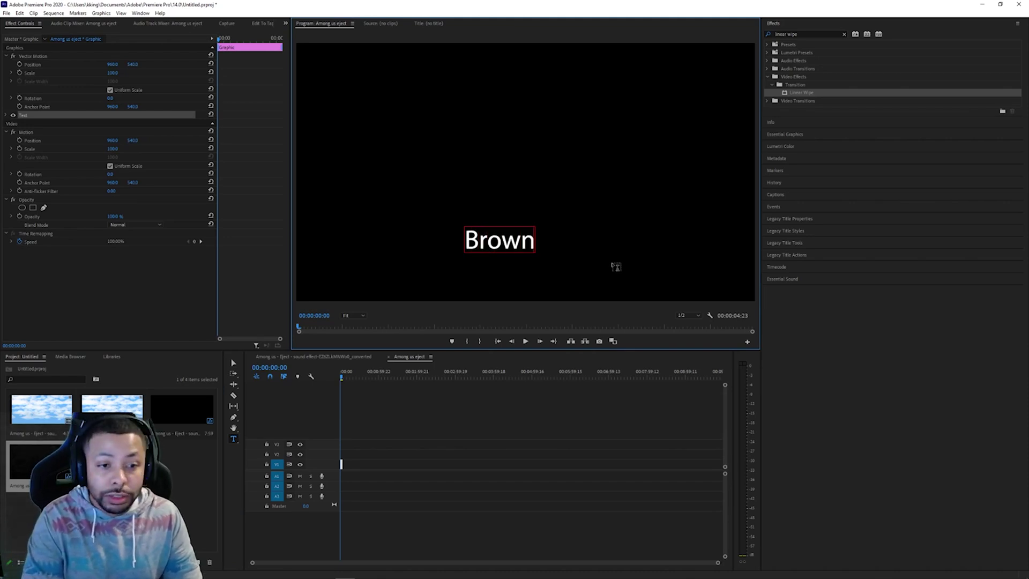
type(" was j")
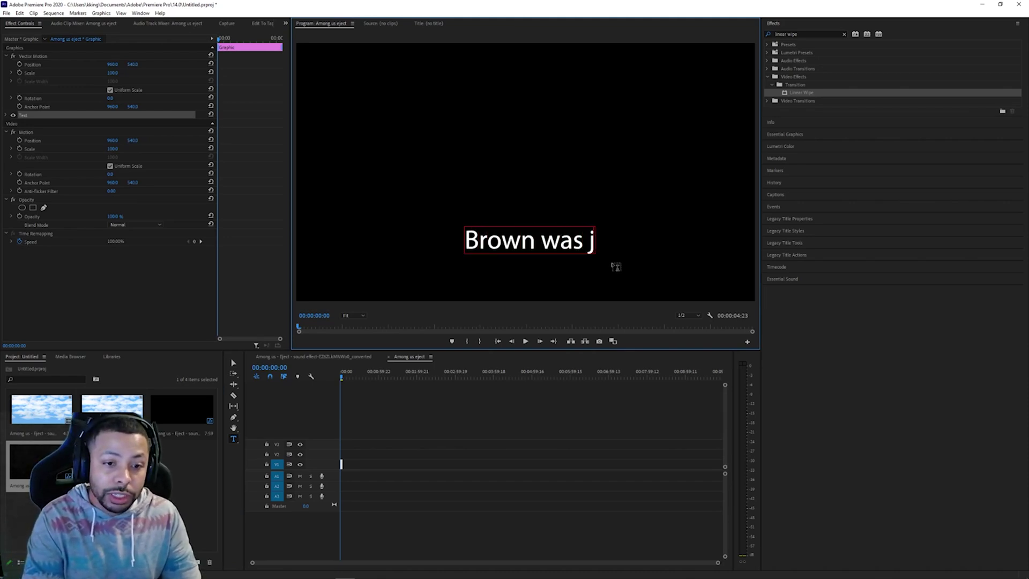
key("BackSpace")
type("ejected")
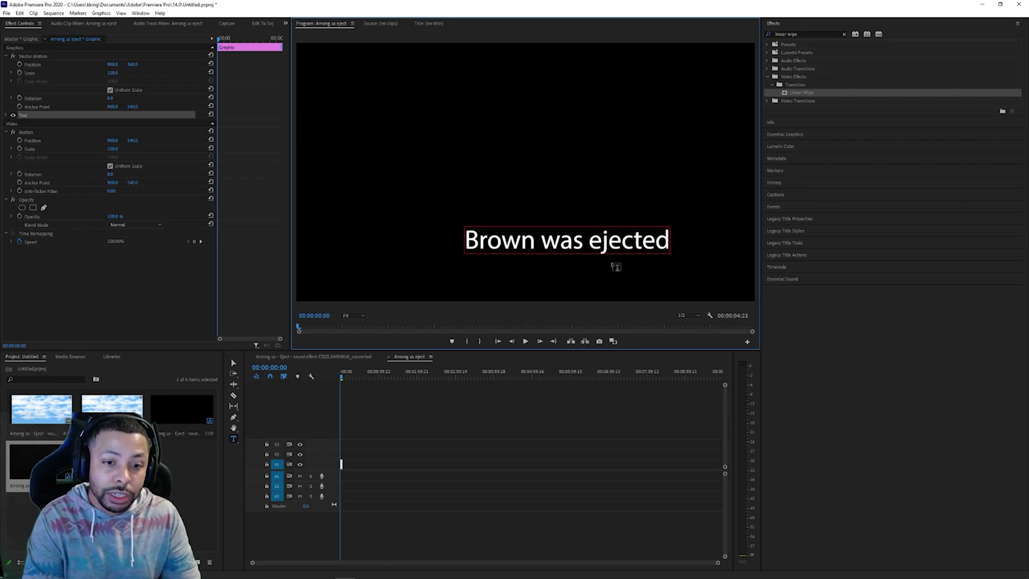
type("...")
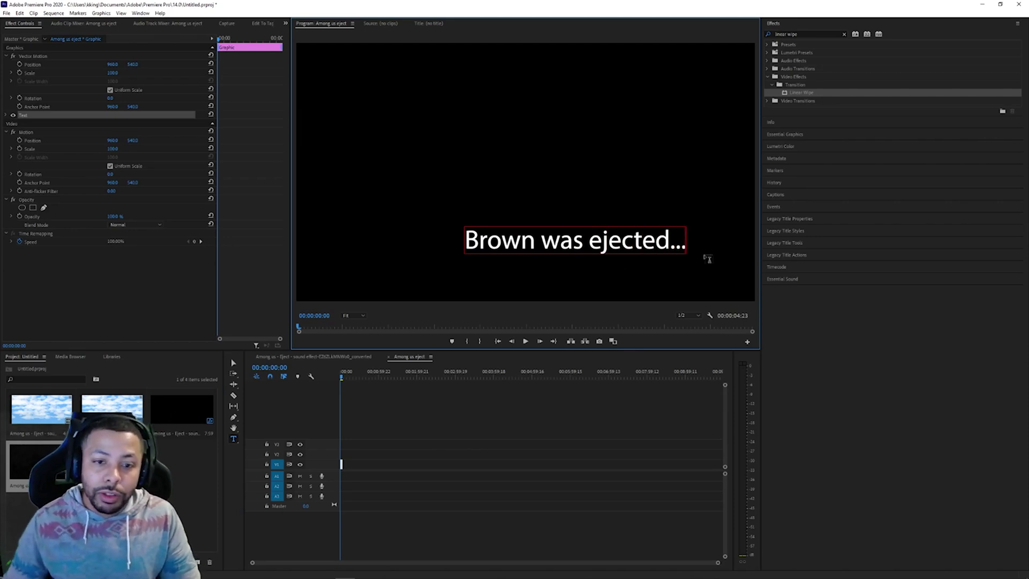
key("Escape")
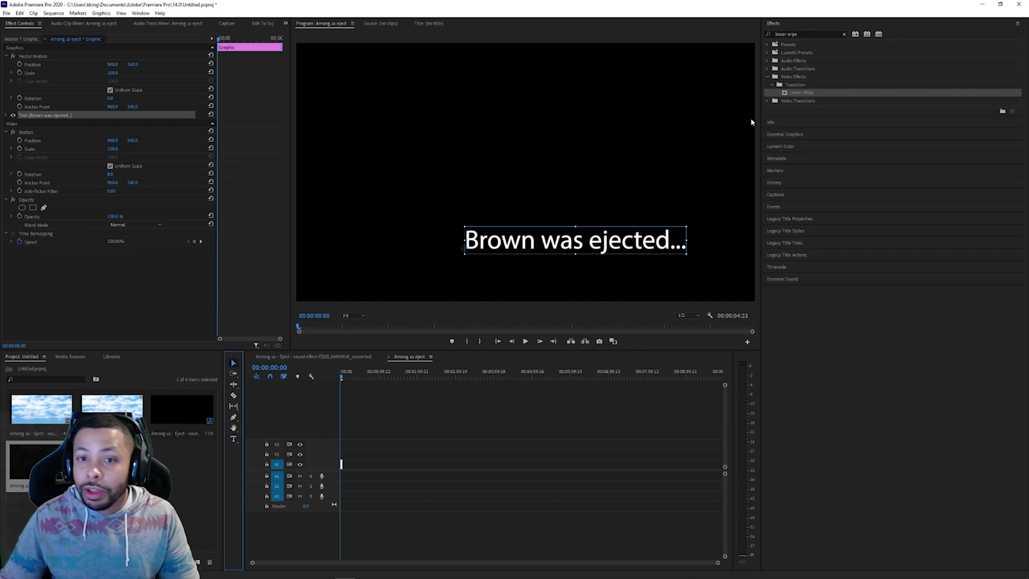
Step: Center the "Brown was ejected..." text horizontally and vertically in the frame using the Essential Graphics alignment options
left_click_drag(567, 243, 520, 210)
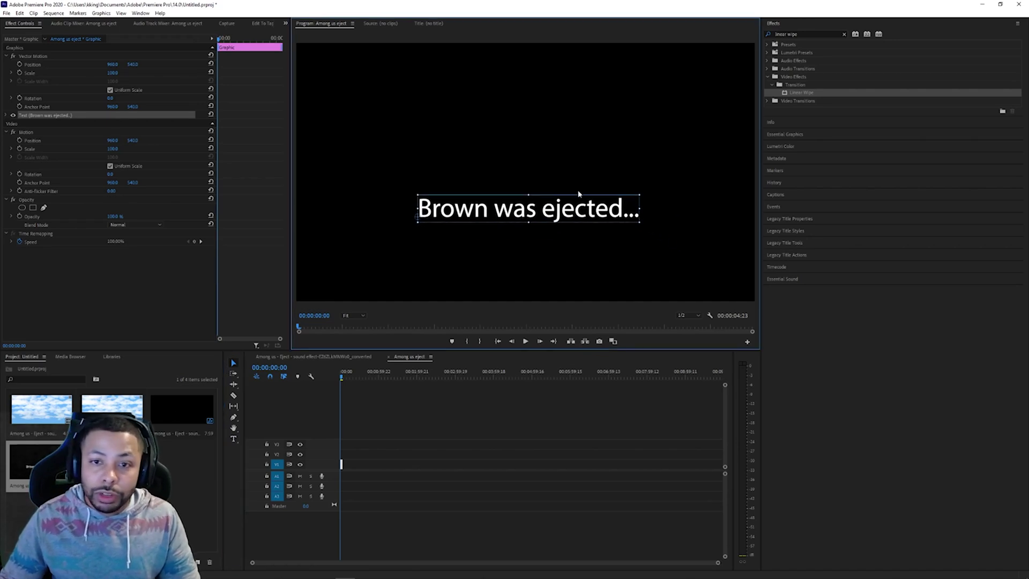
left_click(783, 134)
double_click(544, 206)
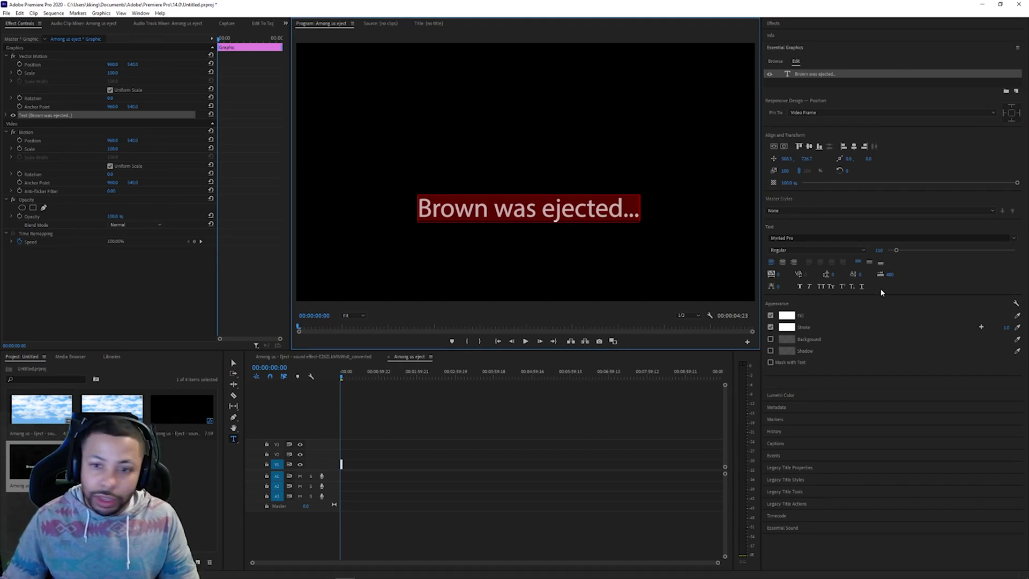
left_click(785, 147)
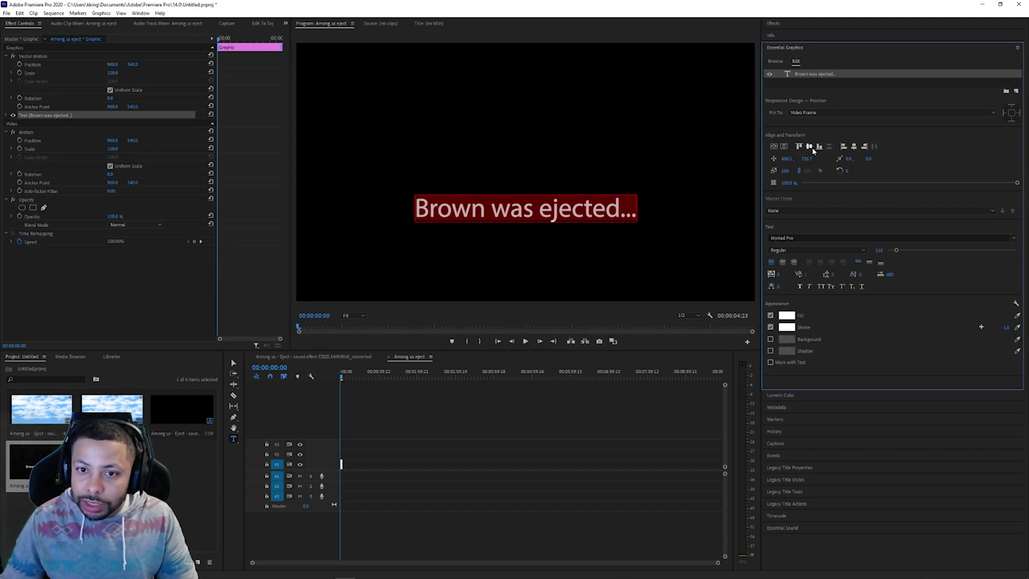
left_click(809, 145)
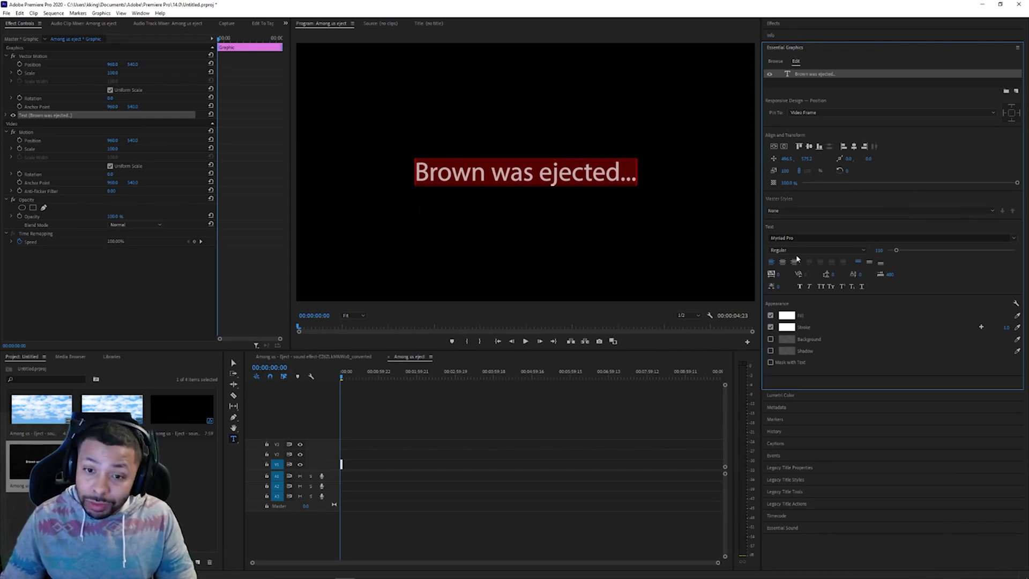
Step: Review the title's font and paragraph alignment options, and collapse the Essential Graphics settings
left_click(1014, 239)
left_click(1013, 238)
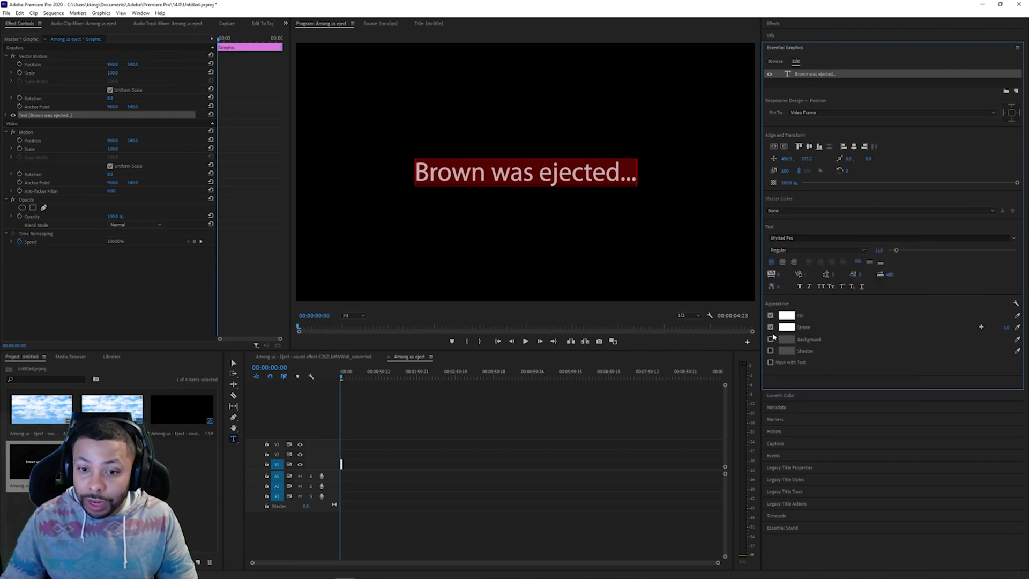
left_click(793, 263)
left_click(772, 263)
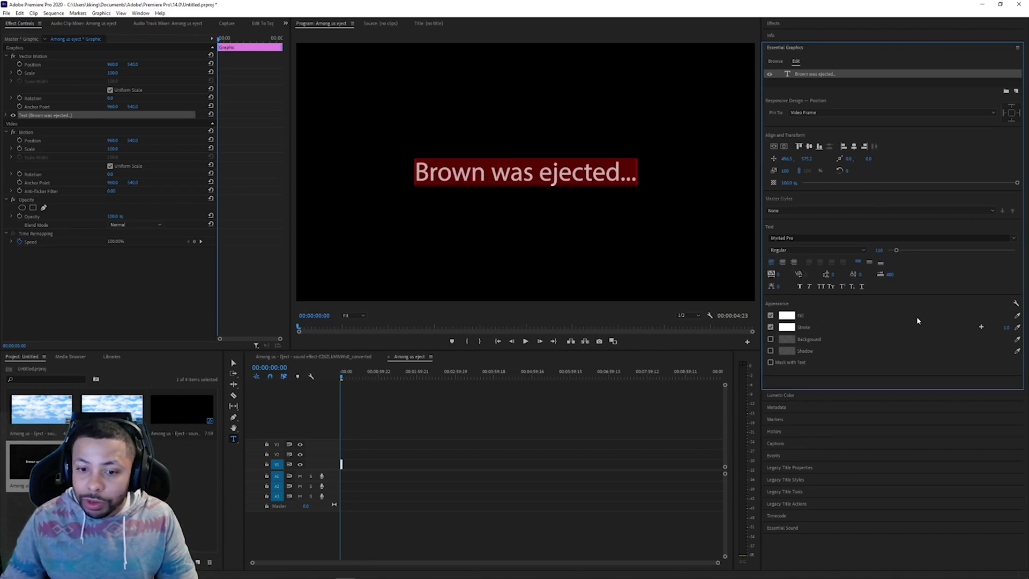
left_click(801, 47)
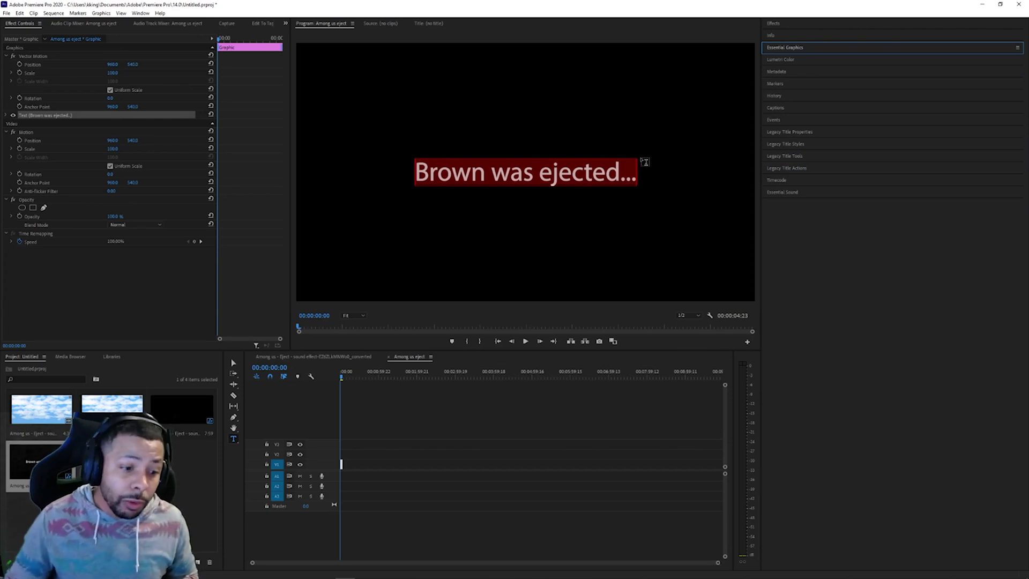
Step: Search the effects for "linear wipe" and apply Linear Wipe to the "Brown was ejected..." title clip
left_click_drag(718, 563, 508, 546)
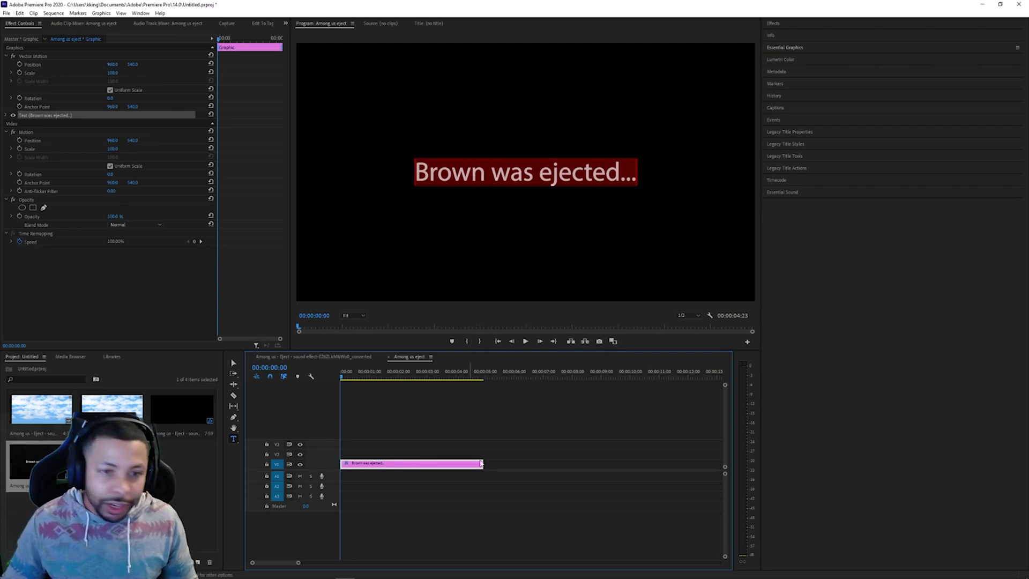
left_click(781, 23)
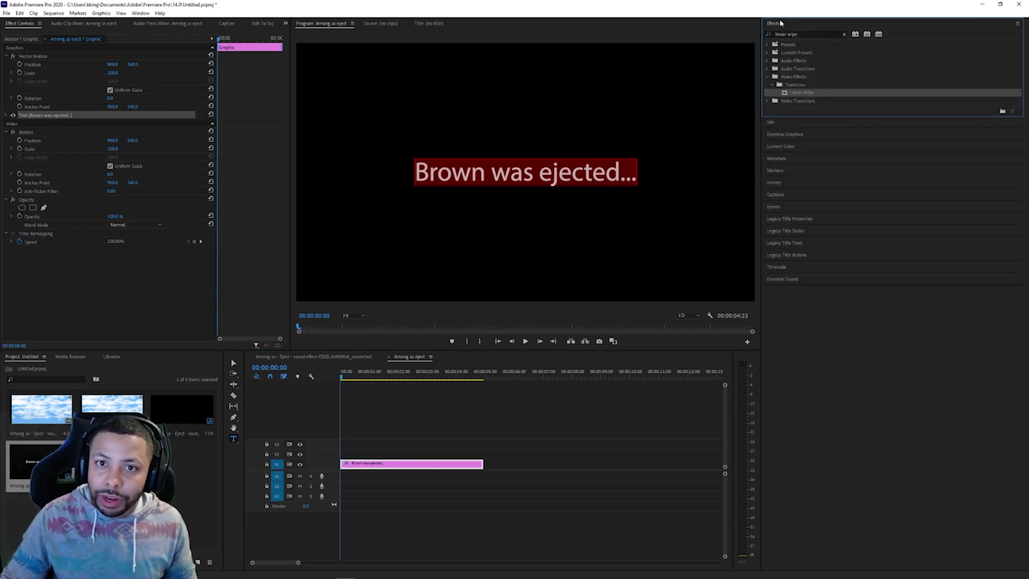
left_click(845, 34)
left_click(822, 33)
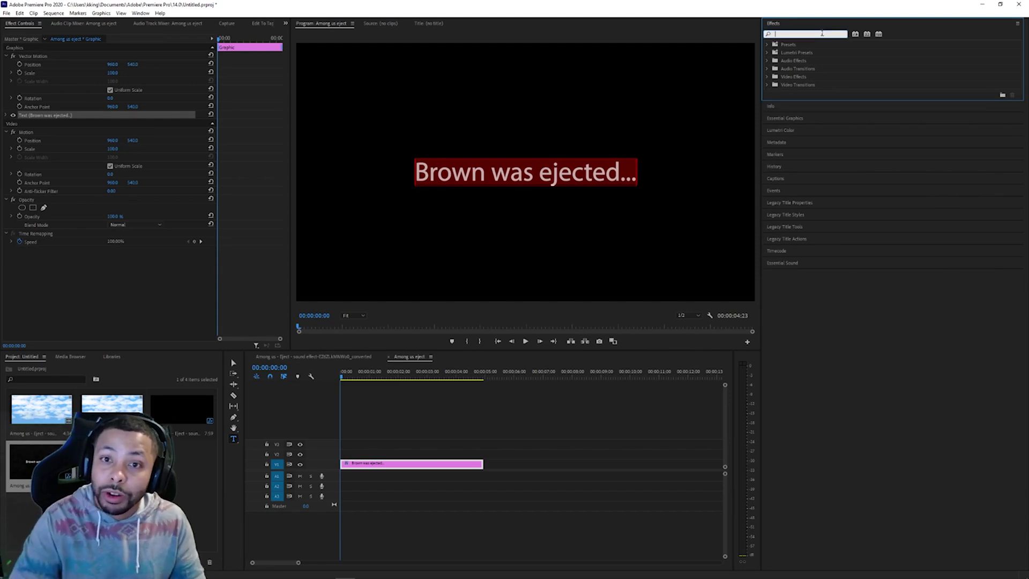
type("linear wipe")
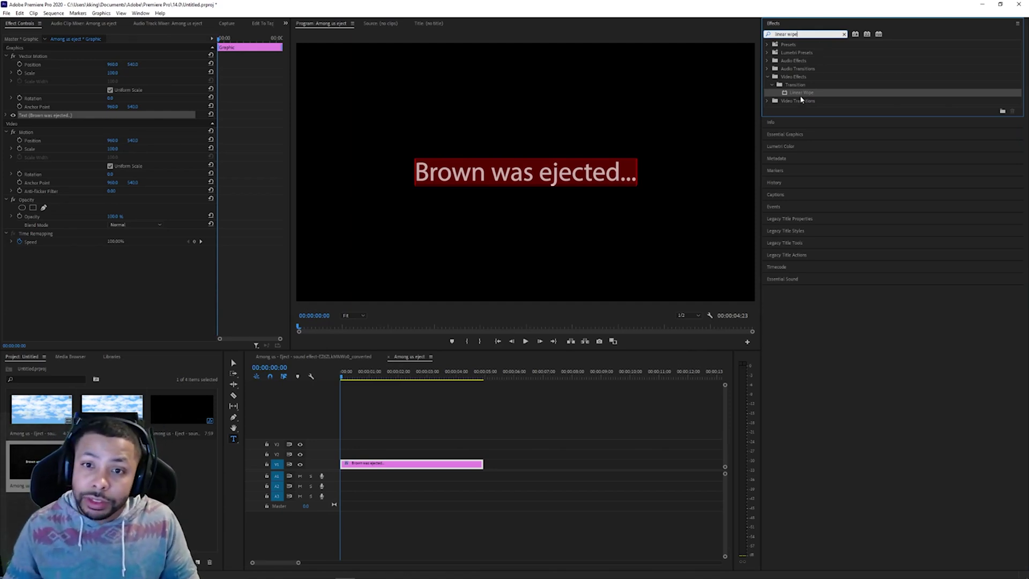
left_click_drag(801, 95, 386, 465)
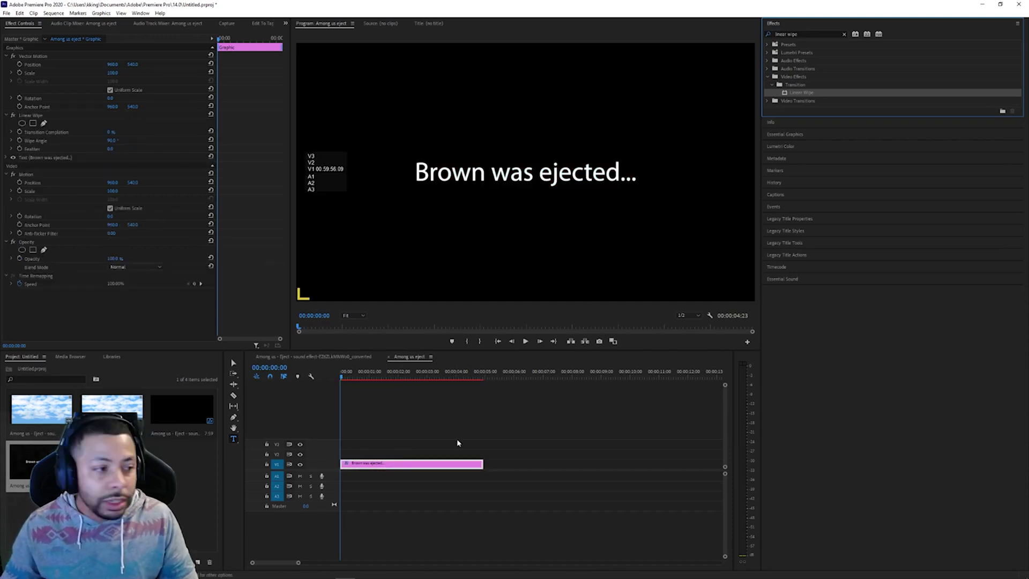
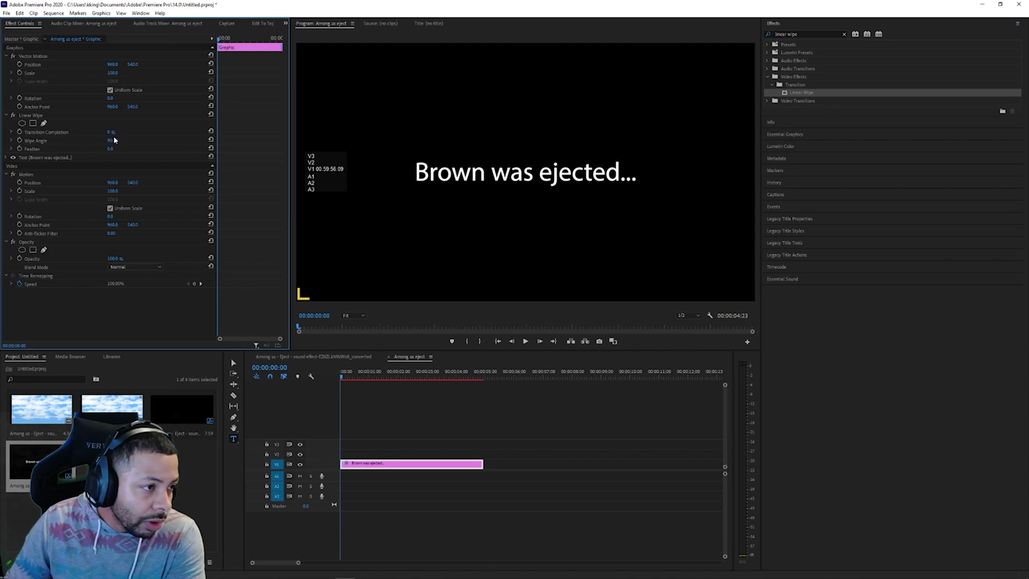
Step: Keyframe the Linear Wipe's Transition Completion from 0% at the clip's start to 100% at 00:00:04:09, and preview it
left_click(20, 132)
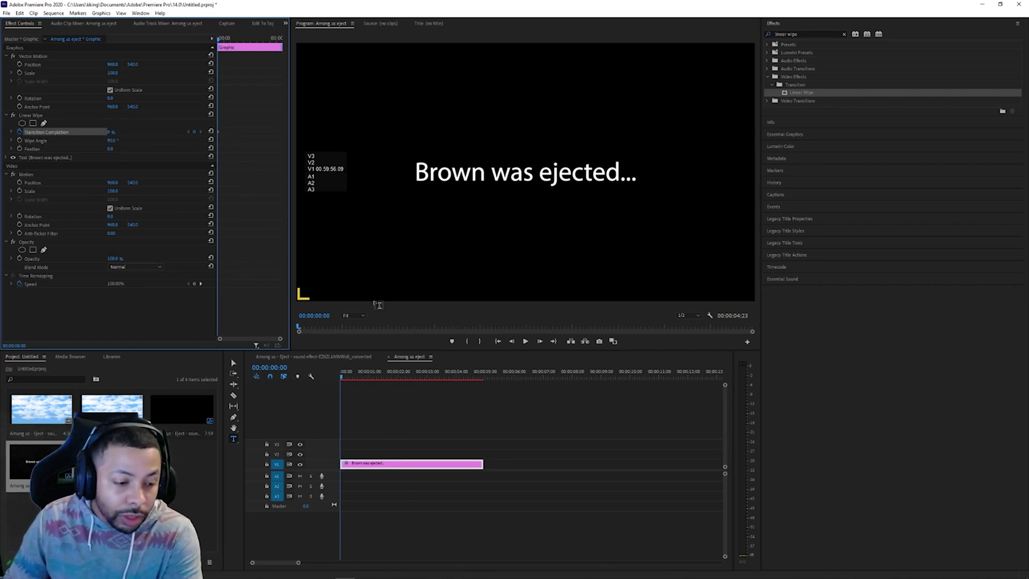
left_click(250, 238)
key("space")
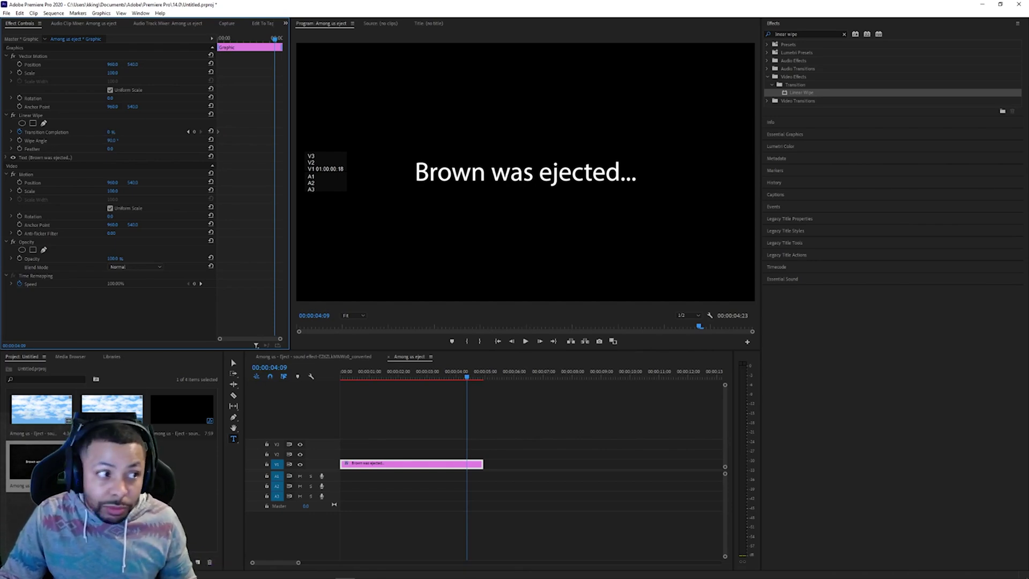
left_click_drag(110, 132, 164, 132)
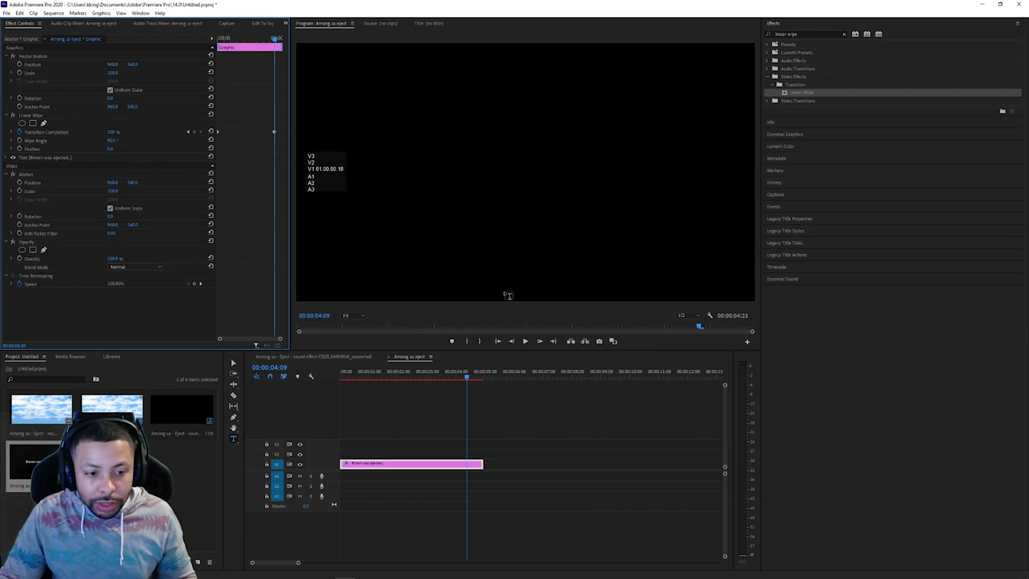
left_click(500, 343)
left_click(526, 341)
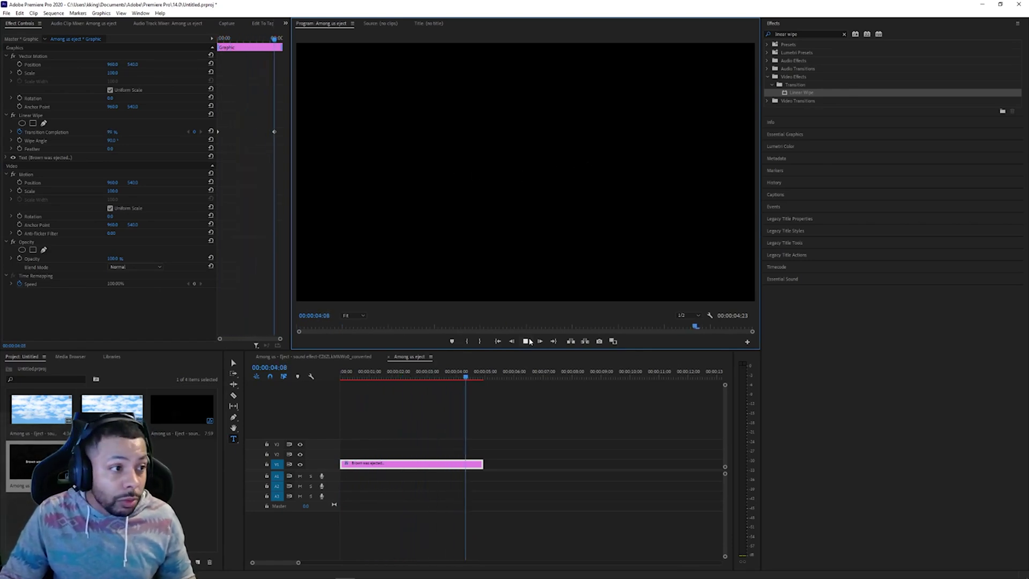
Step: At the first keyframe, set the Linear Wipe's Transition Completion to 100% and its Wipe Angle to -90°
left_click(498, 341)
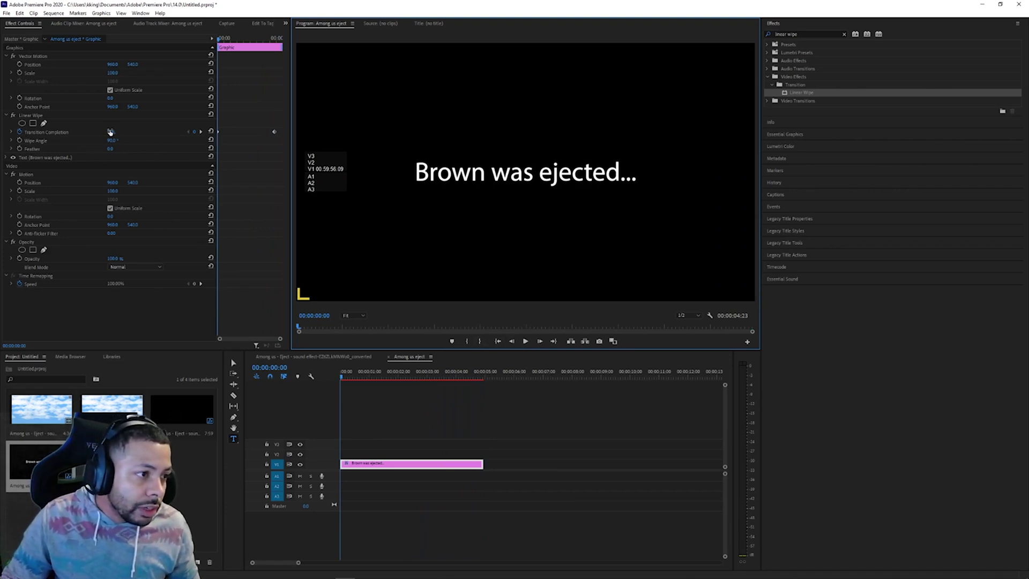
left_click(180, 135)
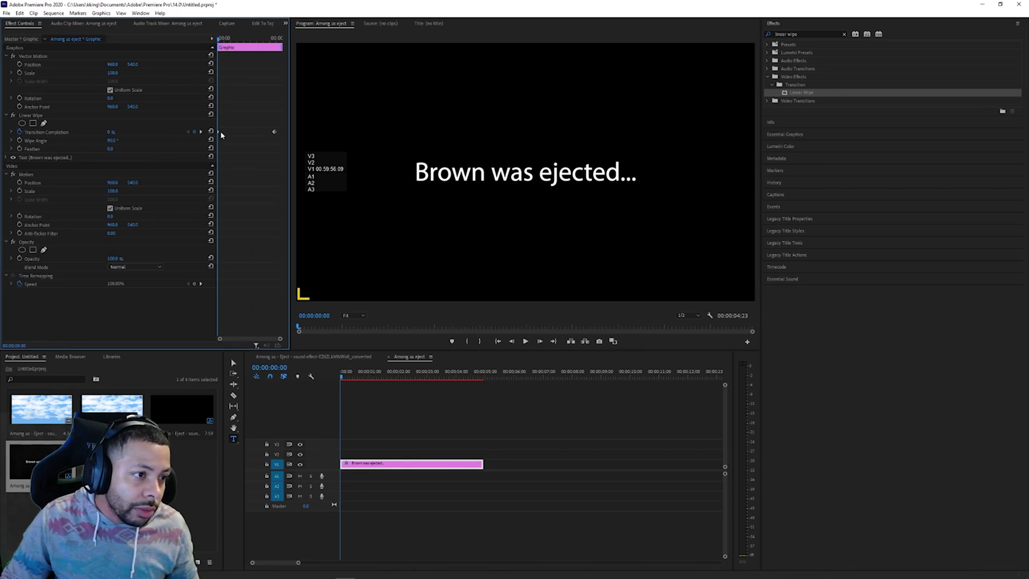
left_click(111, 132)
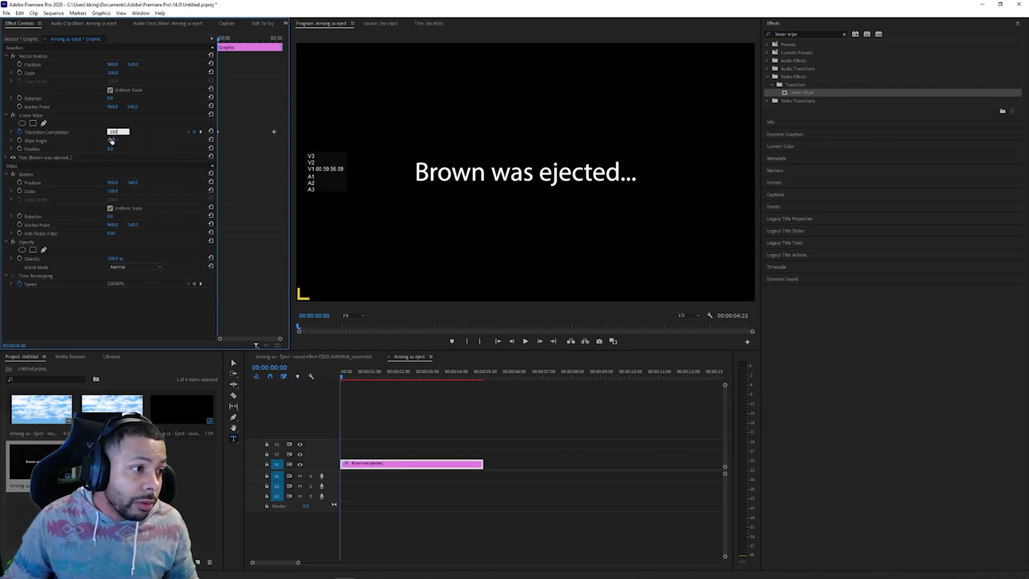
left_click(111, 140)
type("1")
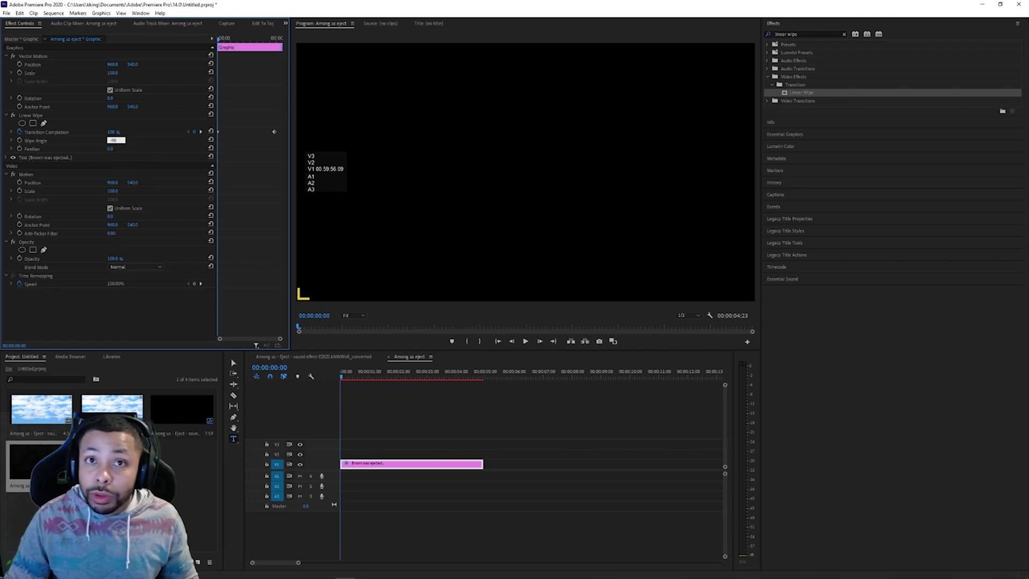
type("90")
key("Return")
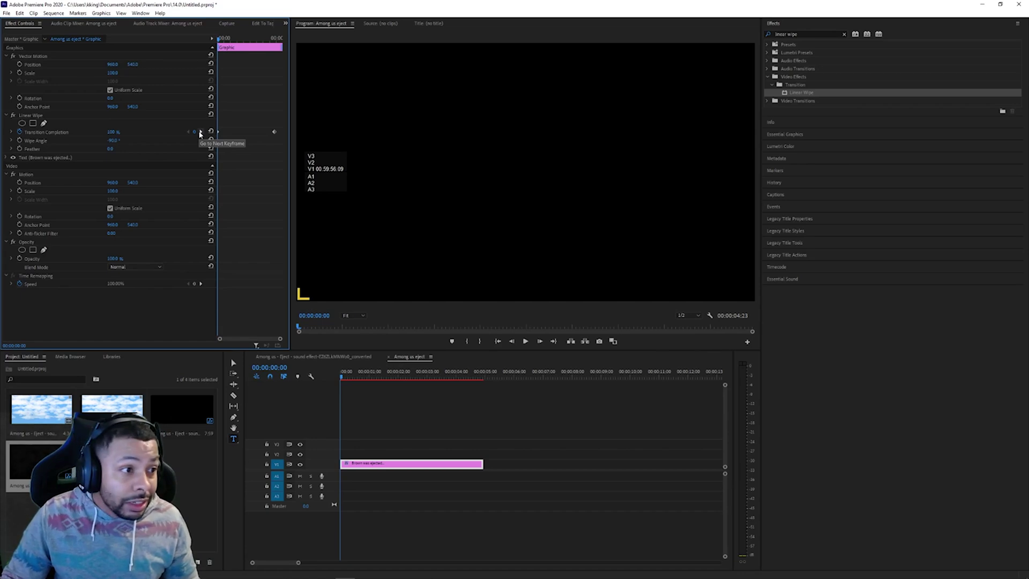
Step: Set Transition Completion to 0% at the second keyframe and preview the title's reveal from the start
left_click(200, 132)
left_click(119, 131)
type("0")
key("Return")
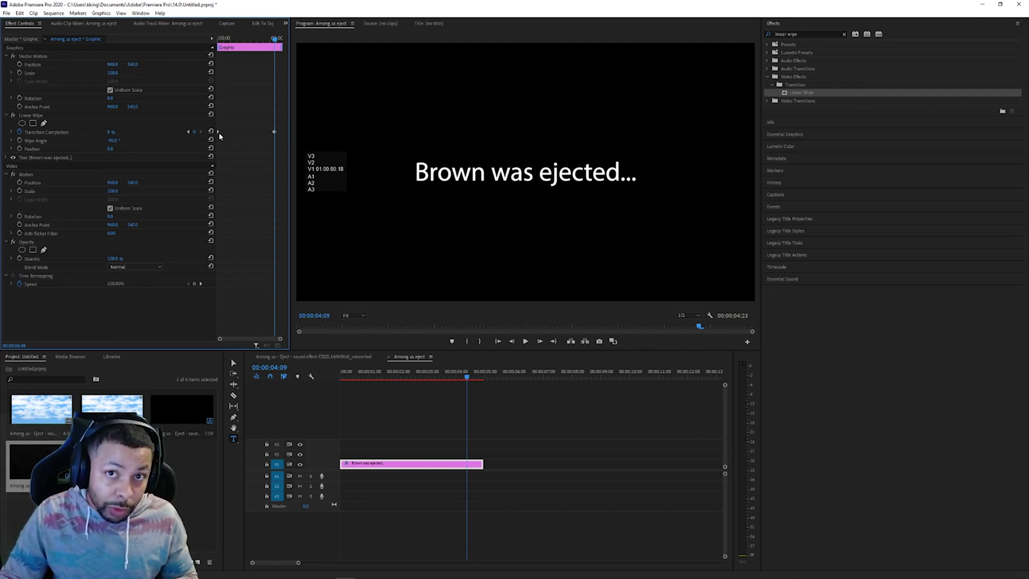
left_click(501, 342)
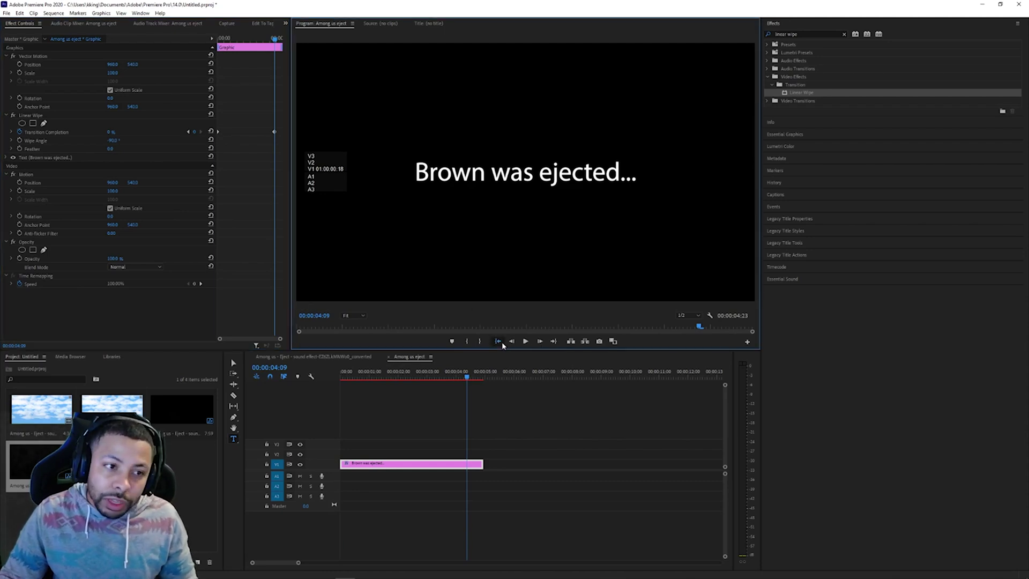
key("space")
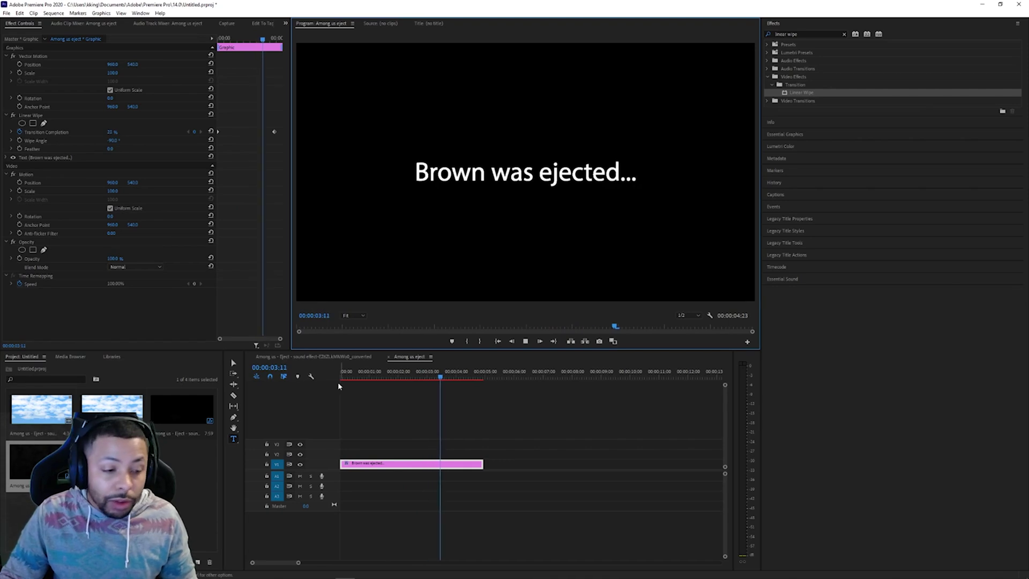
Step: Add the eject sound effect clip to the timeline after the title, unlink its audio and delete its video part
left_click_drag(180, 414, 503, 464)
left_click(565, 465)
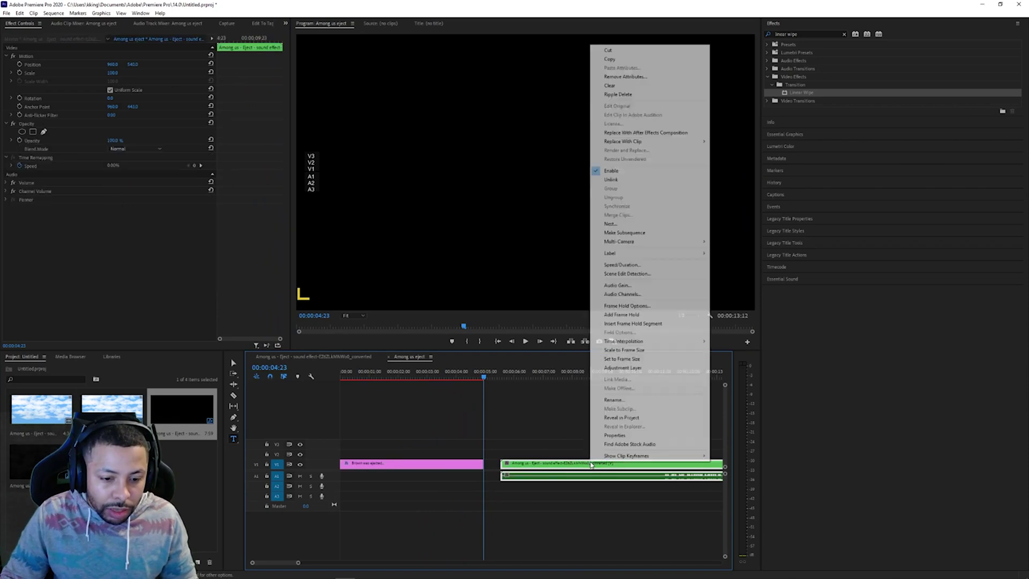
right_click(591, 464)
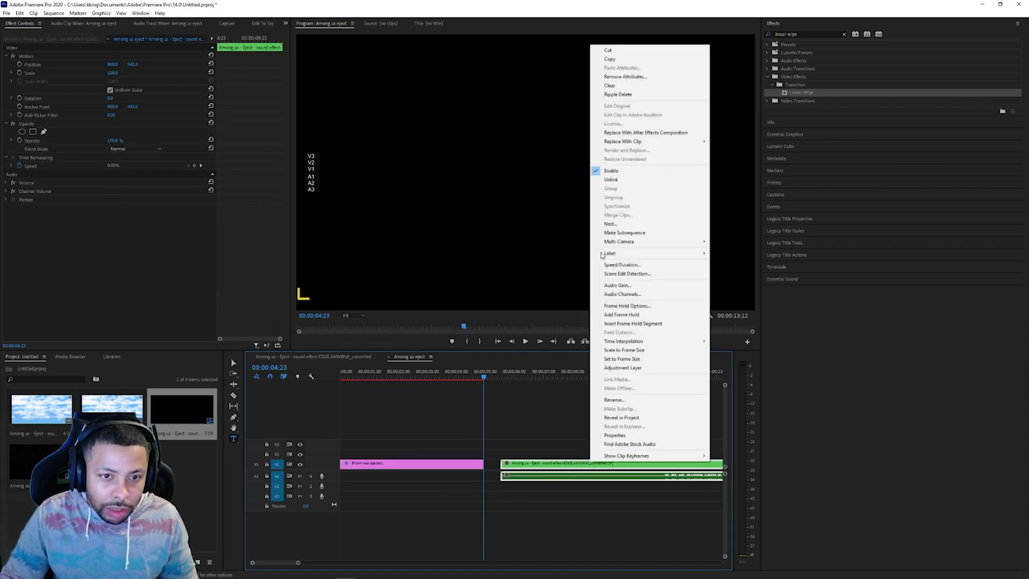
left_click(612, 180)
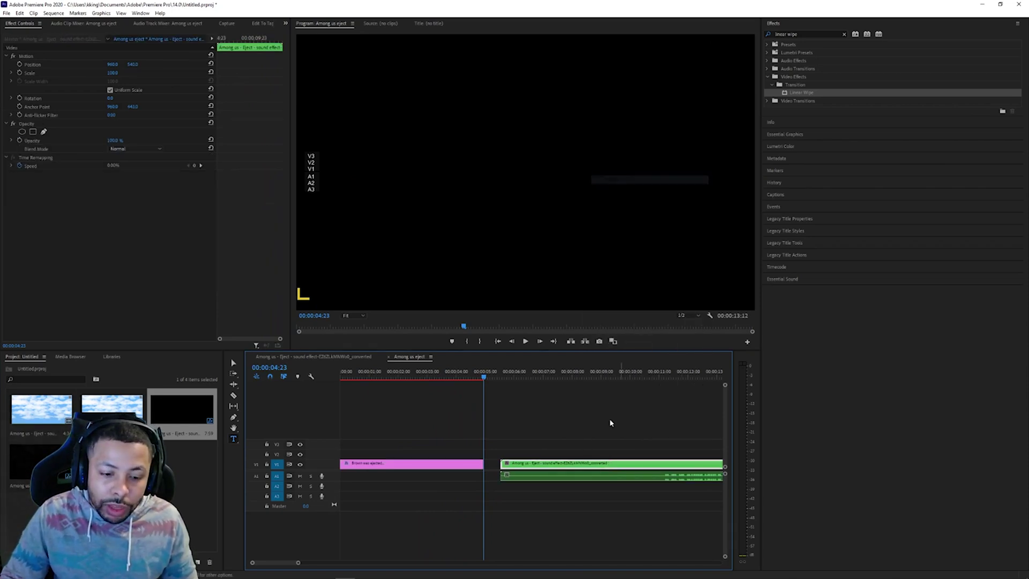
left_click(574, 464)
key("Delete")
Step: Trim the silent beginning off the sound effect, place it under the title starting at about 1 second, and preview the timing
left_click_drag(574, 470, 420, 478)
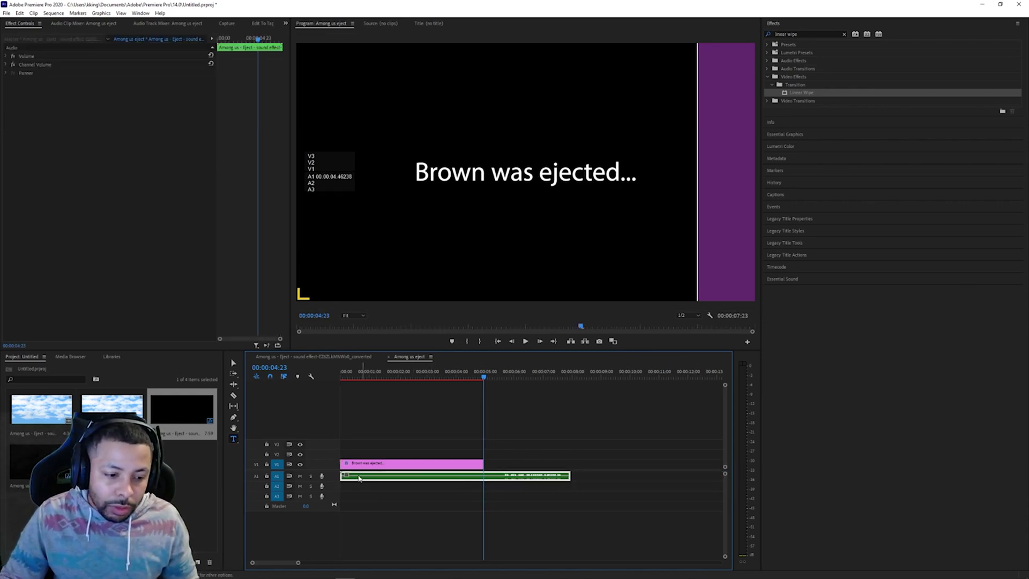
left_click_drag(343, 476, 401, 482)
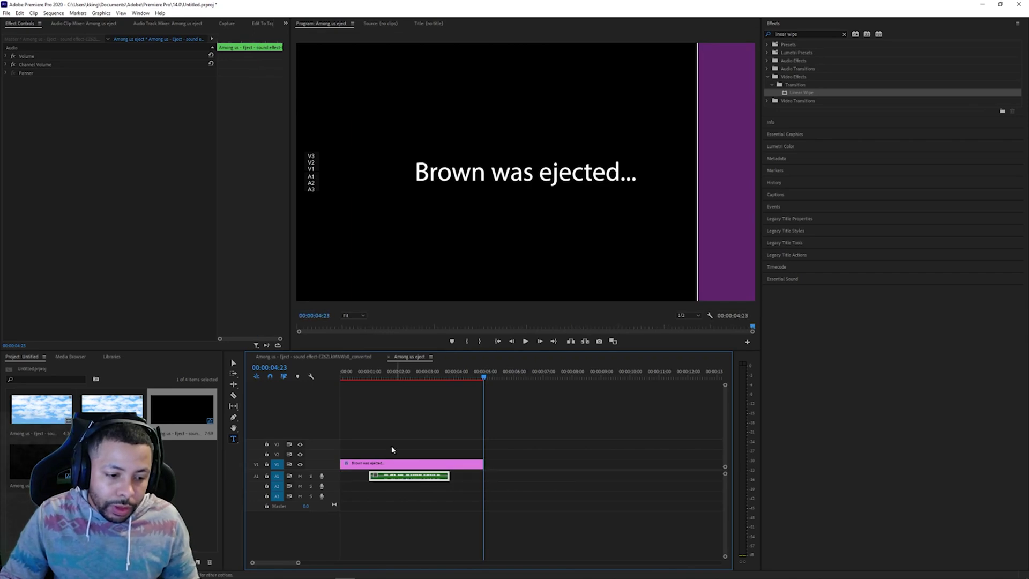
left_click(497, 341)
key("space")
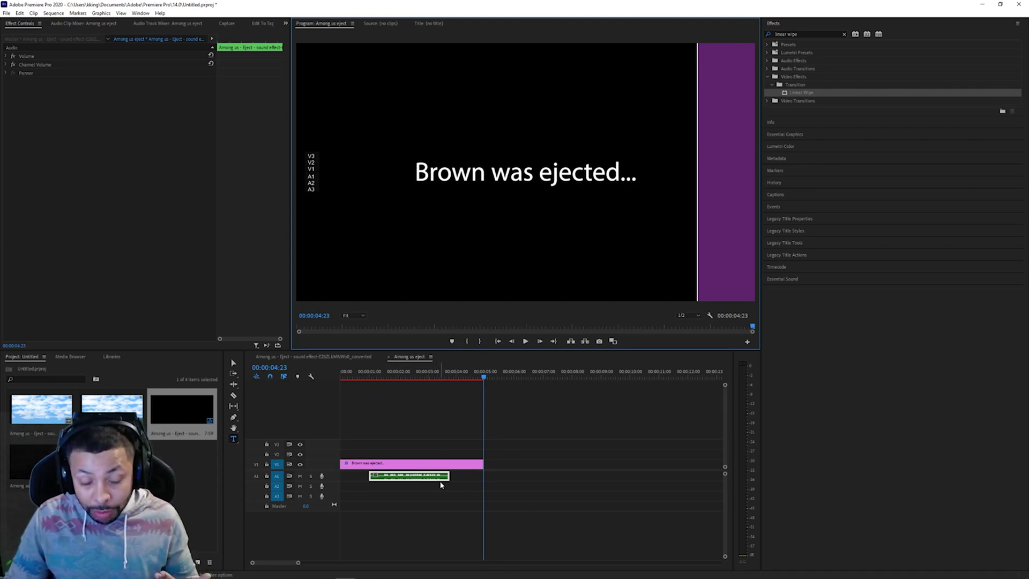
Step: Replay the sequence from the start to check the sound against the text reveal, and select the title clip
mouse_move(416, 481)
left_mouse_down()
mouse_move(433, 478)
mouse_move(420, 477)
left_mouse_up()
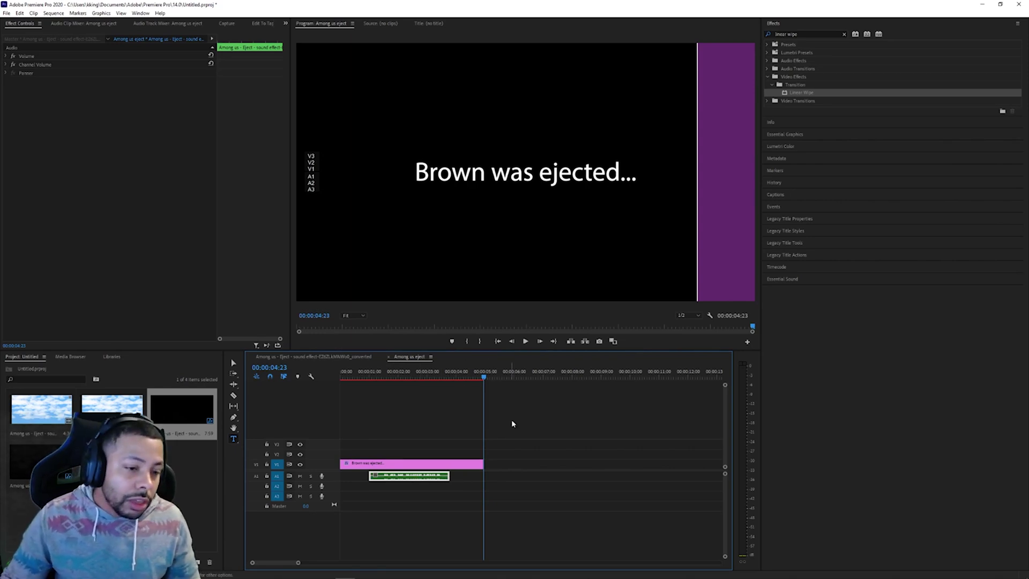
left_click(498, 341)
key("space")
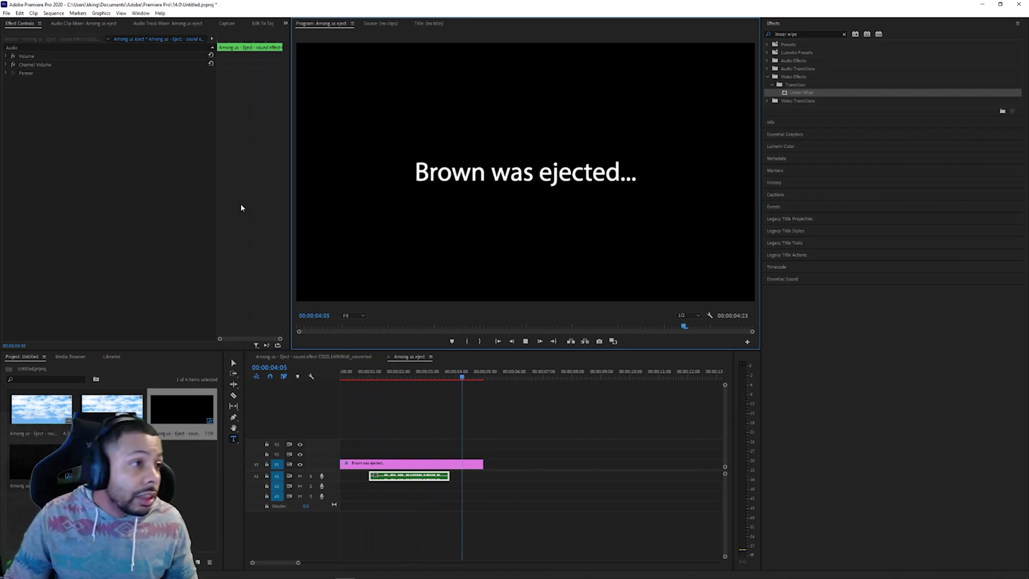
left_click(373, 466)
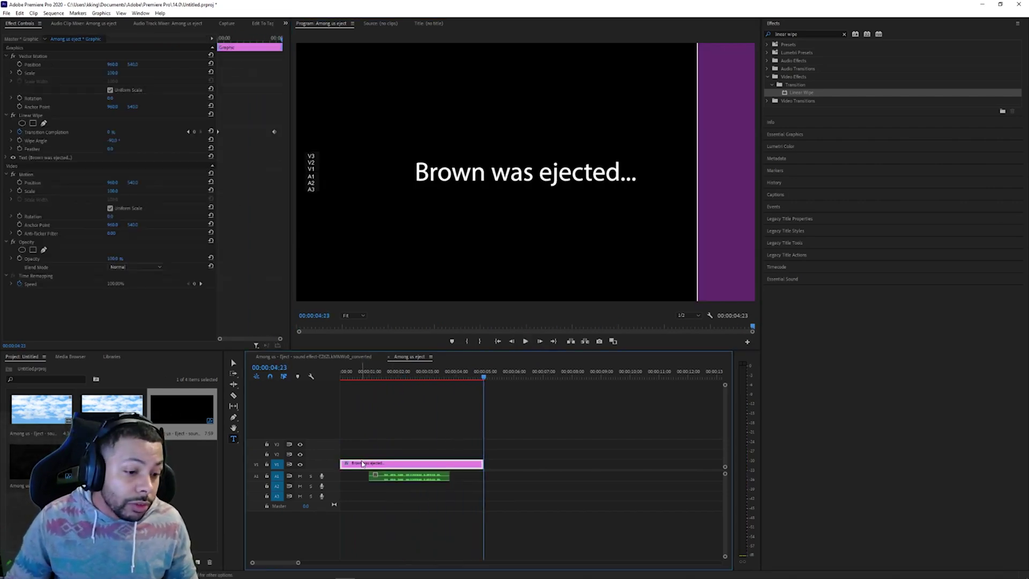